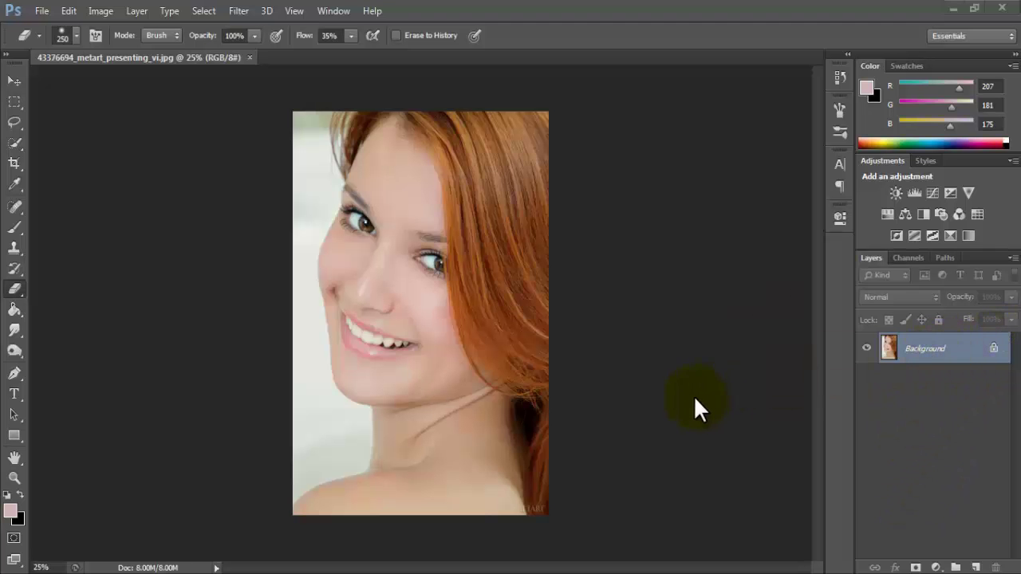
# Convert the locked Background into Layer 0 and duplicate it as Layer 0 copy.
pyautogui.doubleClick(916, 350)
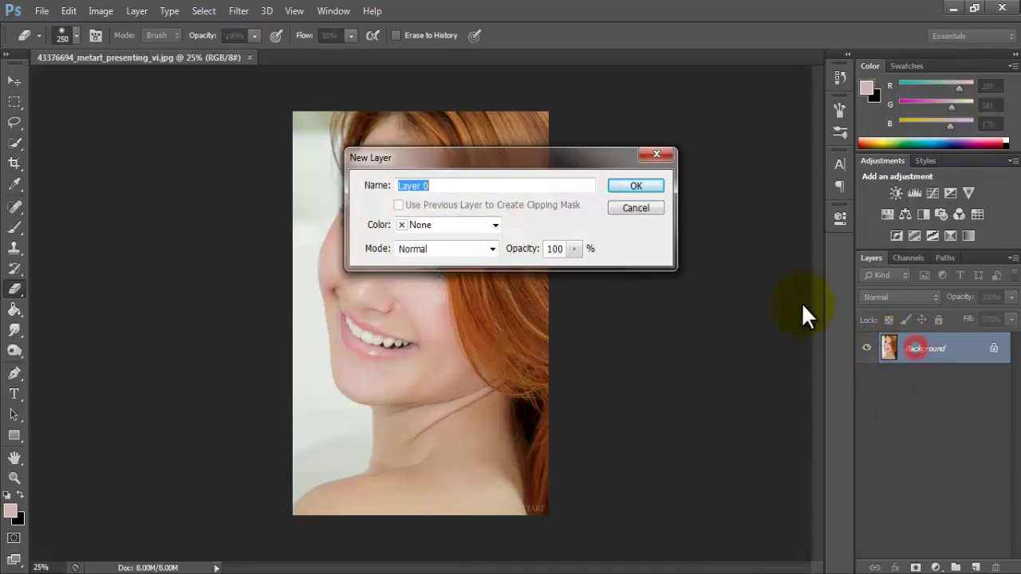
pyautogui.click(631, 189)
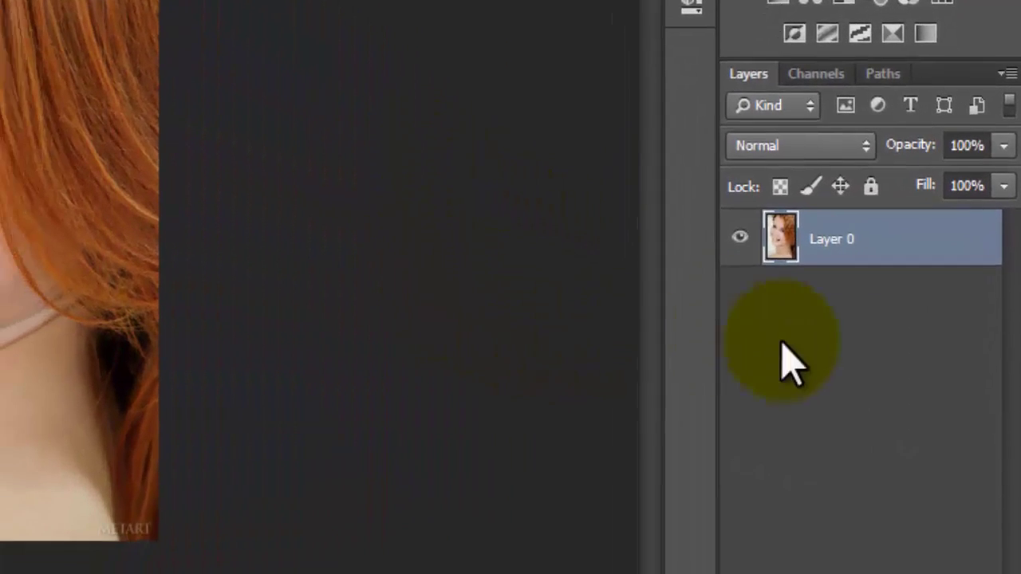
pyautogui.moveTo(835, 200); pyautogui.dragTo(945, 561)
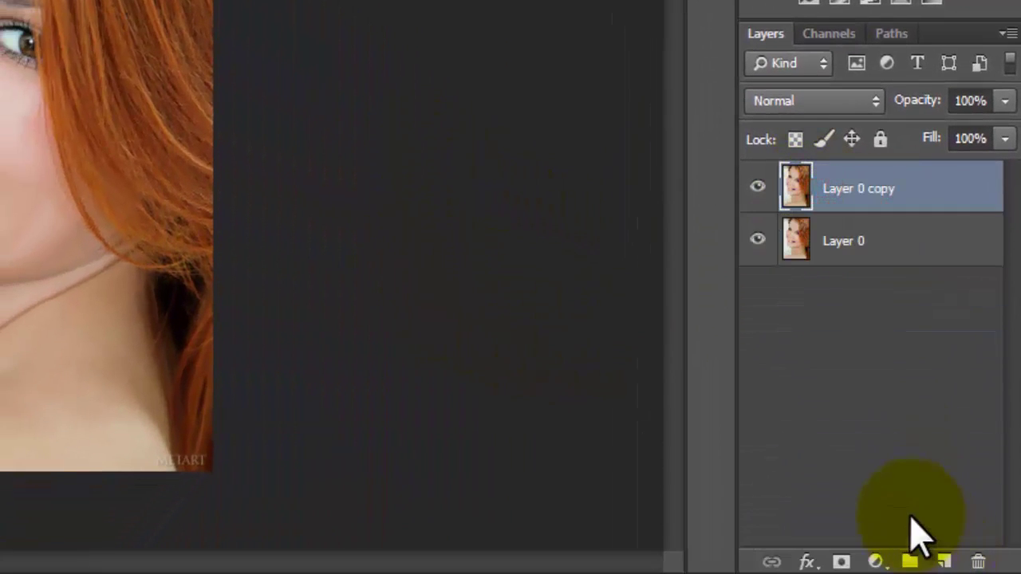
# Add a Selective Color layer with Reds at Cyan +31, Magenta -46, Yellow -56, Black +59.
pyautogui.click(877, 563)
pyautogui.click(856, 541)
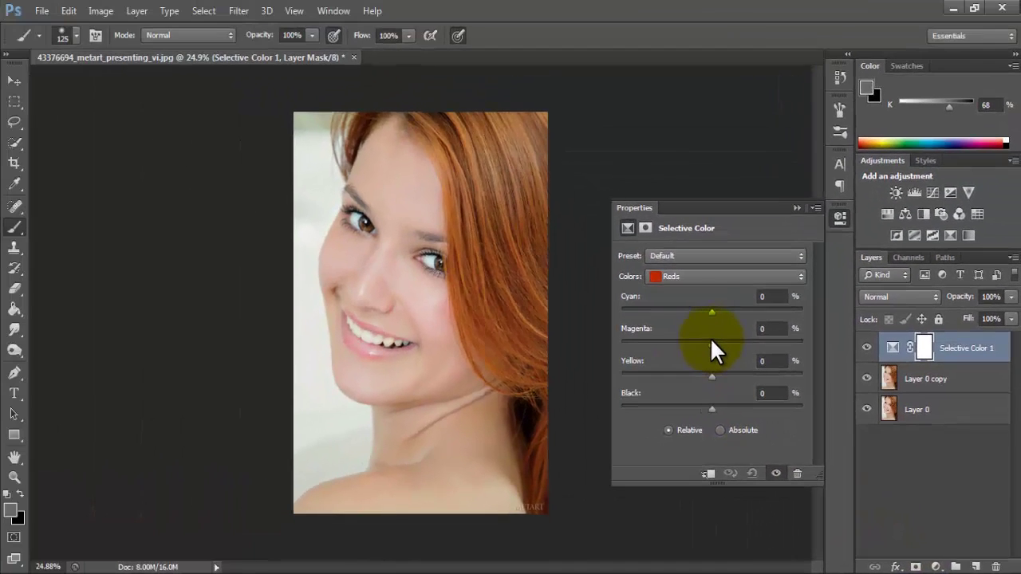
pyautogui.moveTo(712, 344); pyautogui.dragTo(652, 345)
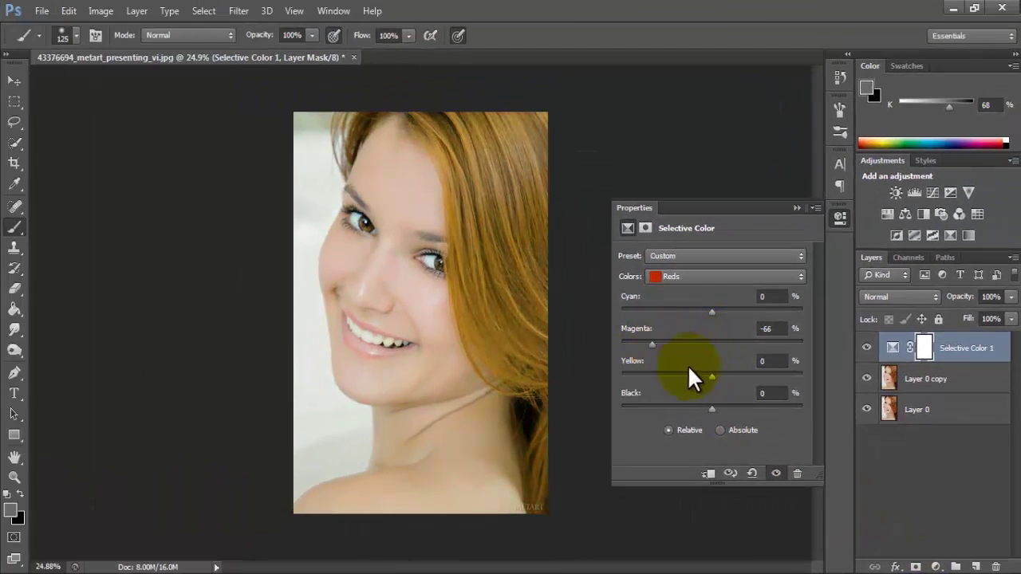
pyautogui.moveTo(710, 375)
pyautogui.mouseDown()
pyautogui.moveTo(665, 372)
pyautogui.moveTo(658, 345)
pyautogui.mouseUp()
pyautogui.moveTo(712, 311); pyautogui.dragTo(733, 311)
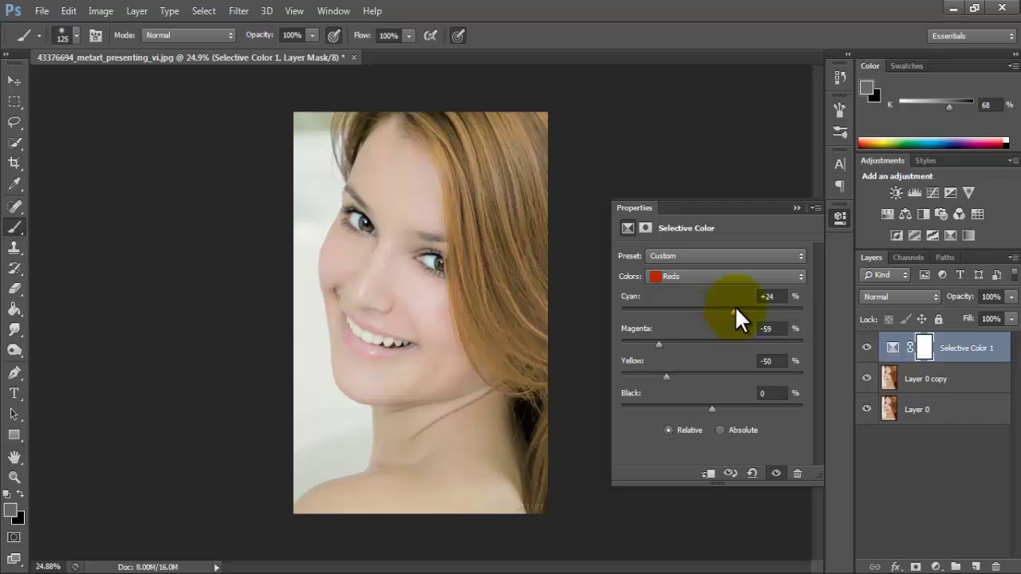
pyautogui.moveTo(713, 405); pyautogui.dragTo(766, 404)
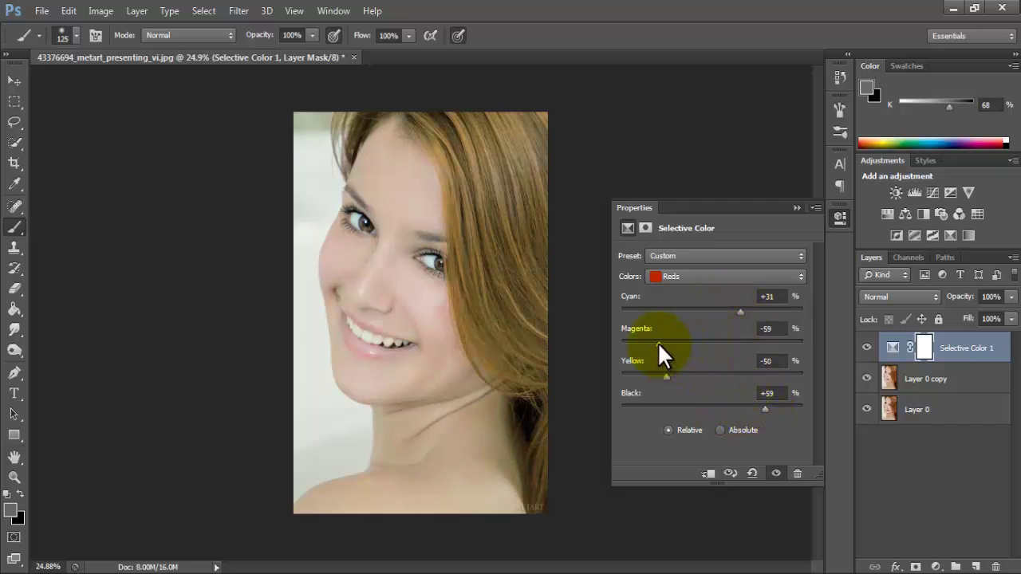
pyautogui.moveTo(658, 343)
pyautogui.mouseDown()
pyautogui.moveTo(670, 342)
pyautogui.moveTo(689, 374)
pyautogui.moveTo(661, 376)
pyautogui.mouseUp()
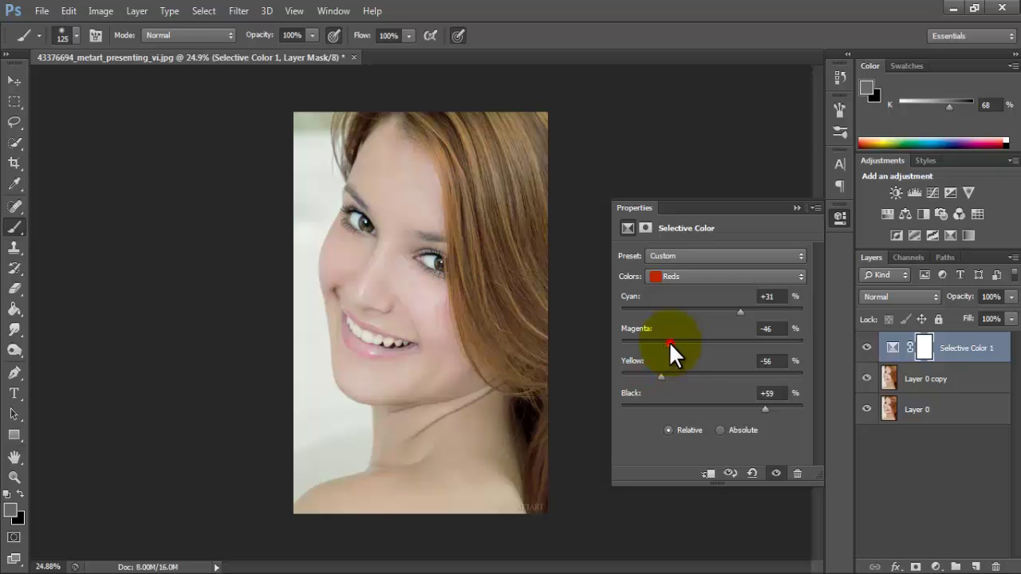
pyautogui.moveTo(668, 342); pyautogui.dragTo(666, 342)
pyautogui.click(796, 207)
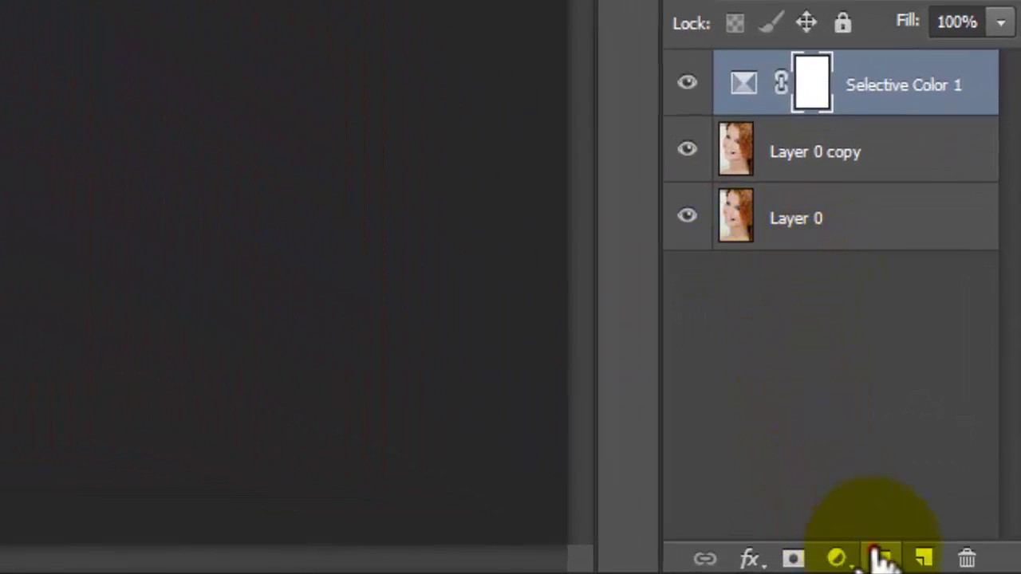
# Create Group 1, move Selective Color 1 into it, and toggle the group to compare.
pyautogui.click(880, 556)
pyautogui.moveTo(737, 120); pyautogui.dragTo(746, 80)
pyautogui.click(886, 343)
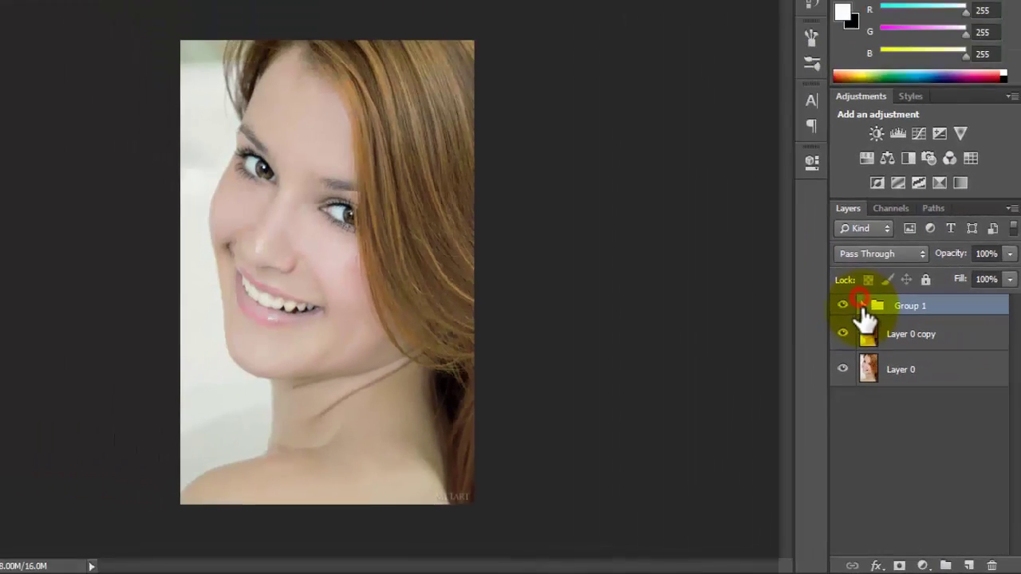
pyautogui.click(882, 342)
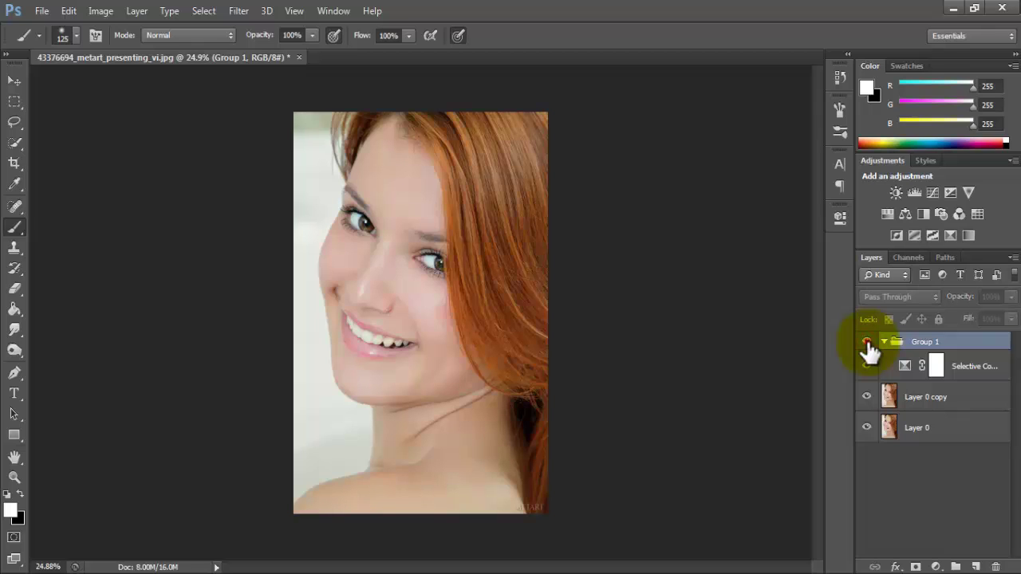
pyautogui.click(884, 343)
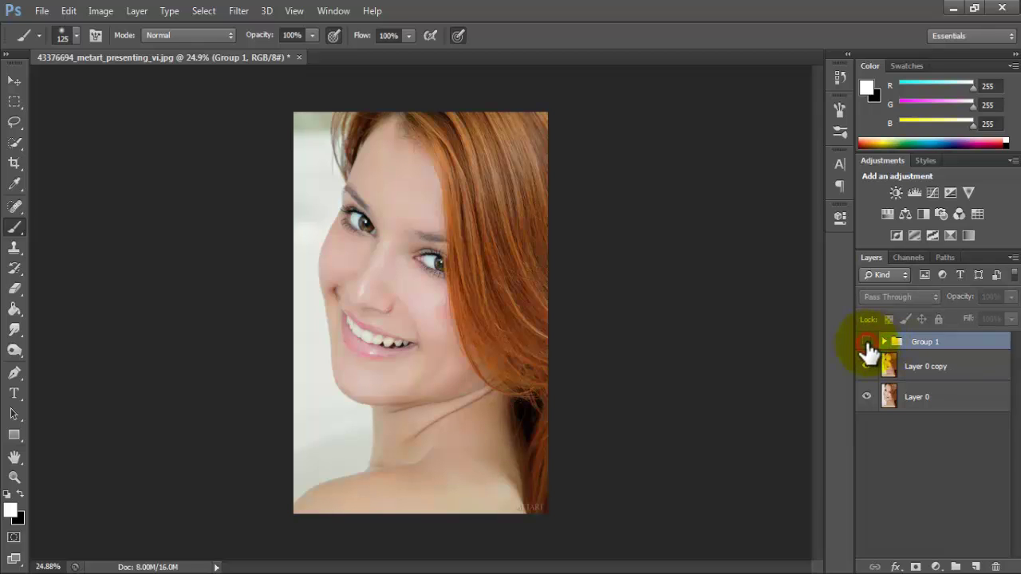
pyautogui.click(867, 342)
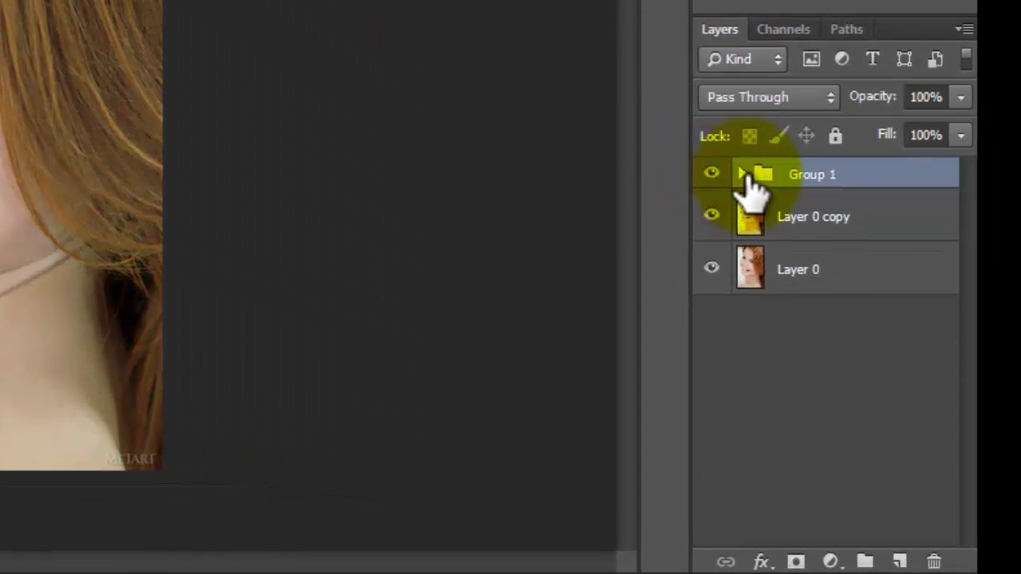
# Add a Hue/Saturation layer whose hair-sampled colour range has Saturation set to -100.
pyautogui.click(831, 561)
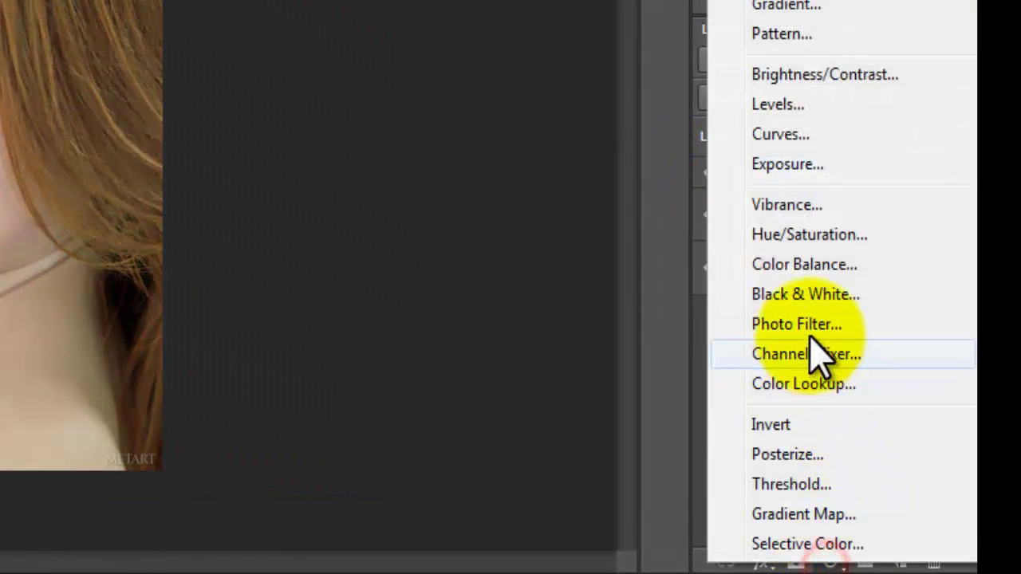
pyautogui.click(735, 236)
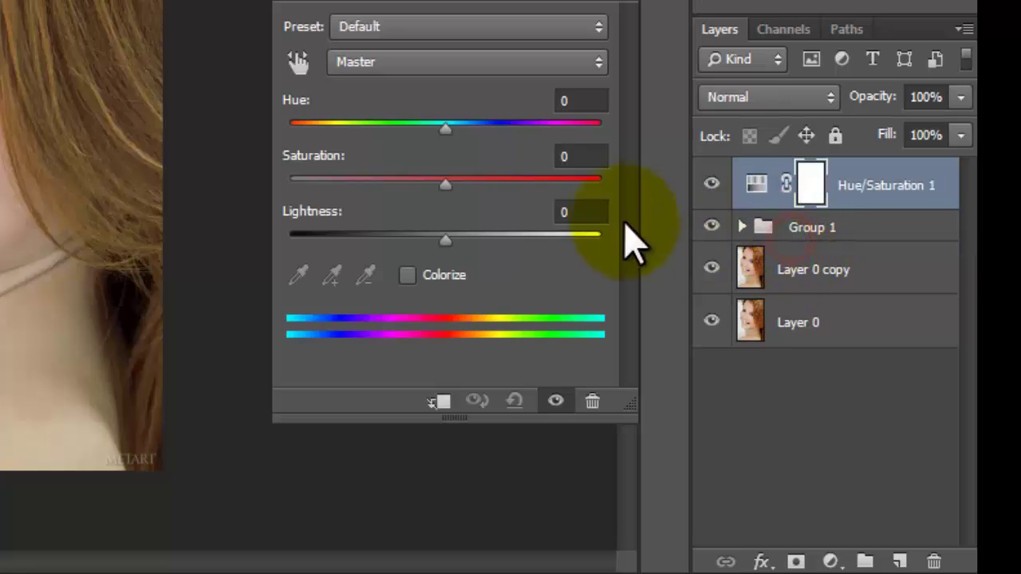
pyautogui.click(377, 63)
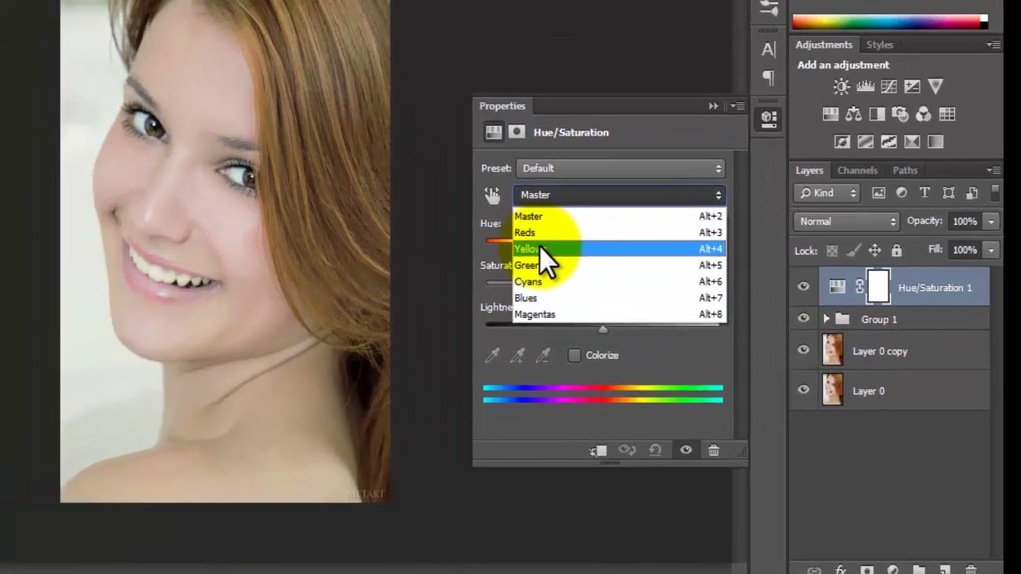
pyautogui.click(539, 248)
pyautogui.click(623, 407)
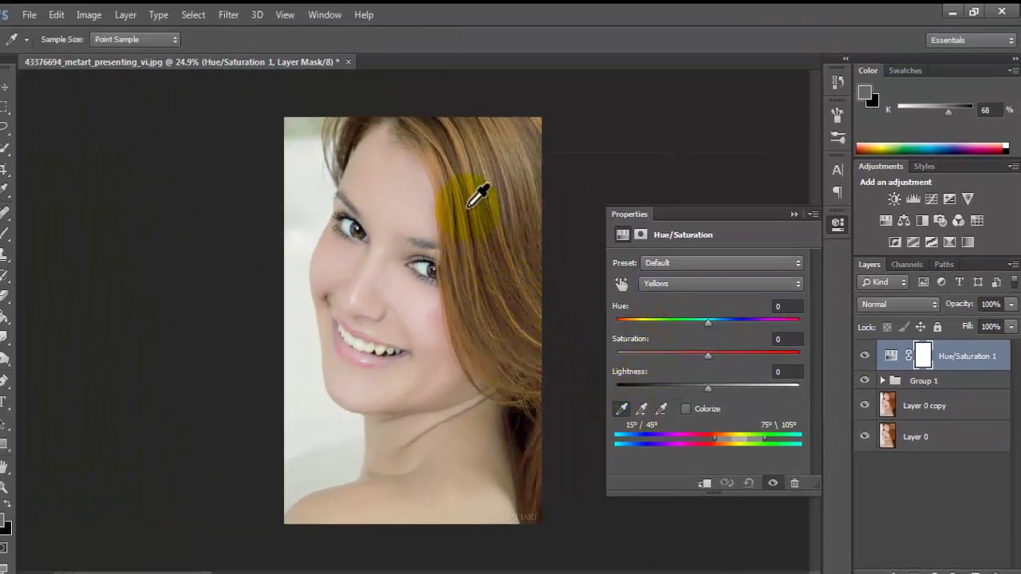
pyautogui.moveTo(709, 357); pyautogui.dragTo(621, 354)
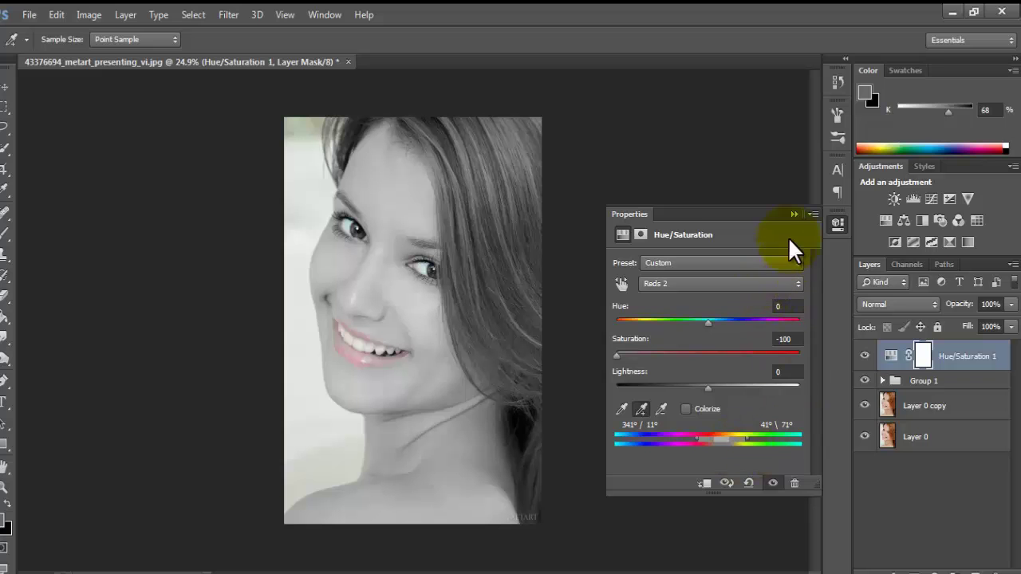
pyautogui.click(794, 214)
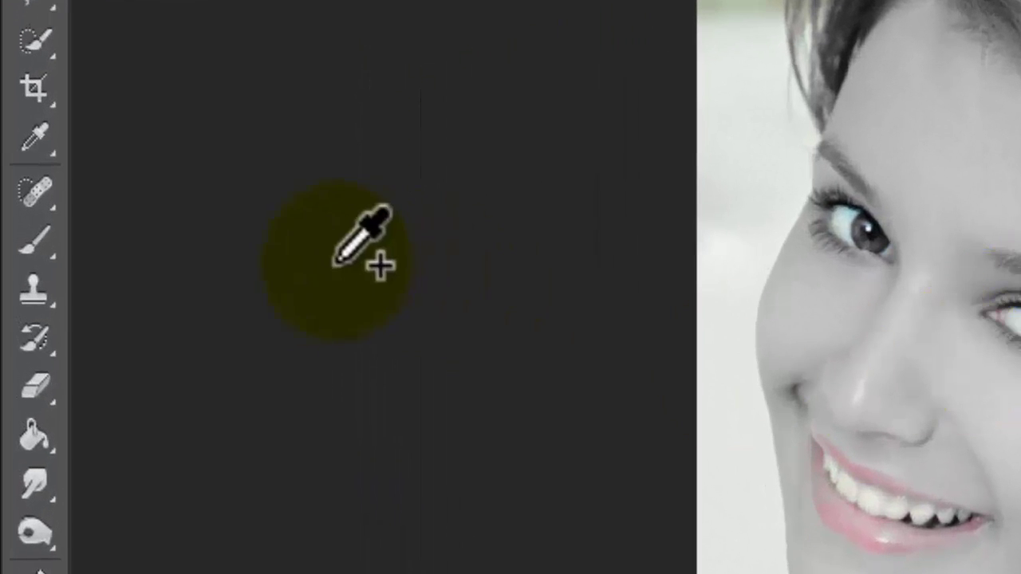
pyautogui.click(48, 252)
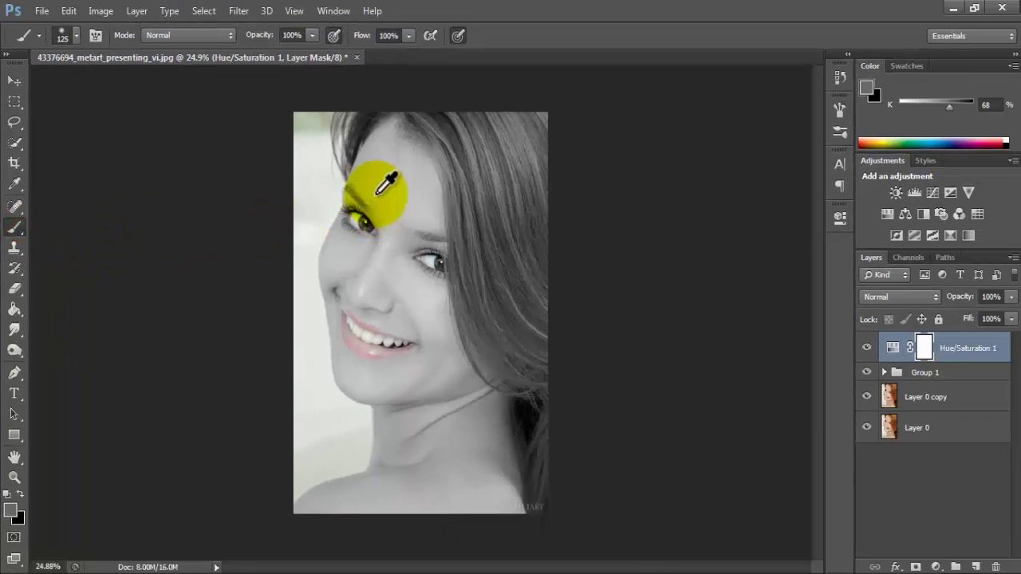
# Paint the Hue/Saturation mask black over the forehead and cheek with a 175 brush.
pyautogui.scroll(3, 385, 185)
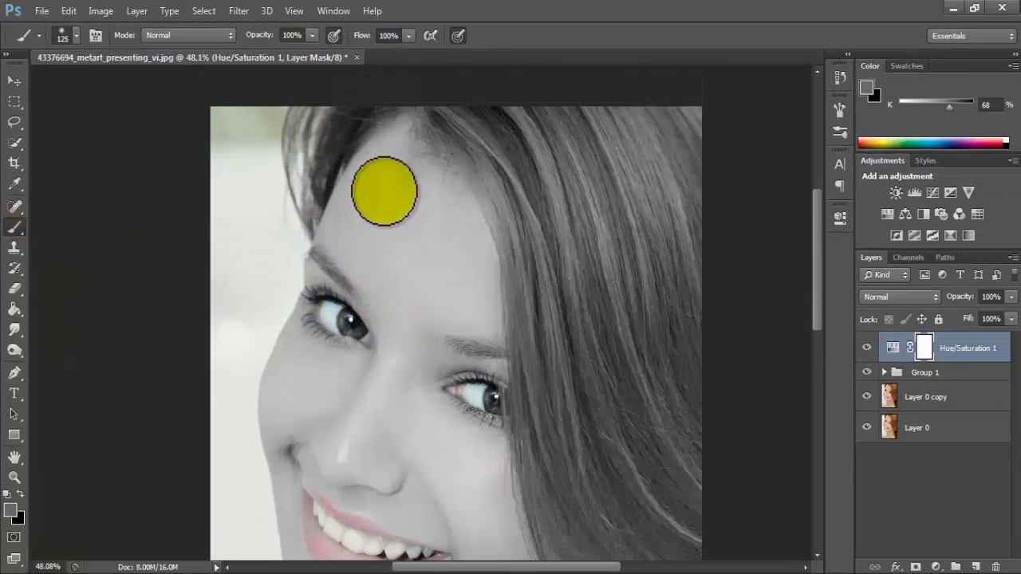
pyautogui.press(']')
pyautogui.press(']')
pyautogui.click(388, 169)
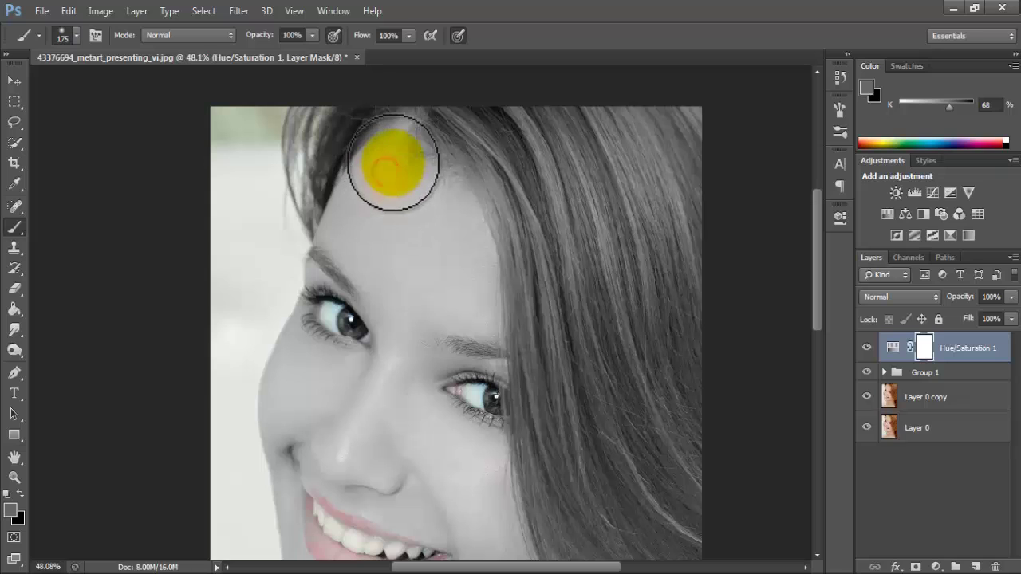
pyautogui.moveTo(393, 163)
pyautogui.mouseDown()
pyautogui.moveTo(396, 148)
pyautogui.moveTo(396, 170)
pyautogui.moveTo(432, 198)
pyautogui.moveTo(433, 217)
pyautogui.moveTo(369, 221)
pyautogui.moveTo(303, 349)
pyautogui.moveTo(375, 444)
pyautogui.moveTo(424, 326)
pyautogui.moveTo(447, 202)
pyautogui.moveTo(473, 331)
pyautogui.moveTo(422, 292)
pyautogui.moveTo(486, 327)
pyautogui.moveTo(307, 351)
pyautogui.moveTo(312, 456)
pyautogui.moveTo(486, 444)
pyautogui.moveTo(500, 424)
pyautogui.moveTo(492, 494)
pyautogui.moveTo(410, 422)
pyautogui.moveTo(365, 506)
pyautogui.moveTo(310, 404)
pyautogui.moveTo(630, 461)
pyautogui.moveTo(627, 337)
pyautogui.moveTo(582, 250)
pyautogui.moveTo(484, 379)
pyautogui.moveTo(576, 358)
pyautogui.moveTo(492, 228)
pyautogui.moveTo(375, 255)
pyautogui.moveTo(407, 132)
pyautogui.mouseUp()
# Restore skin colour around the eyes and nose, resizing the brush to 100 then 300.
pyautogui.scroll(-5, 473, 331)
pyautogui.scroll(-4, 492, 495)
pyautogui.scroll(-5, 365, 506)
pyautogui.scroll(8, 492, 228)
pyautogui.scroll(3, 375, 255)
pyautogui.press('[')
pyautogui.press('[')
pyautogui.scroll(2, 401, 178)
pyautogui.press('[')
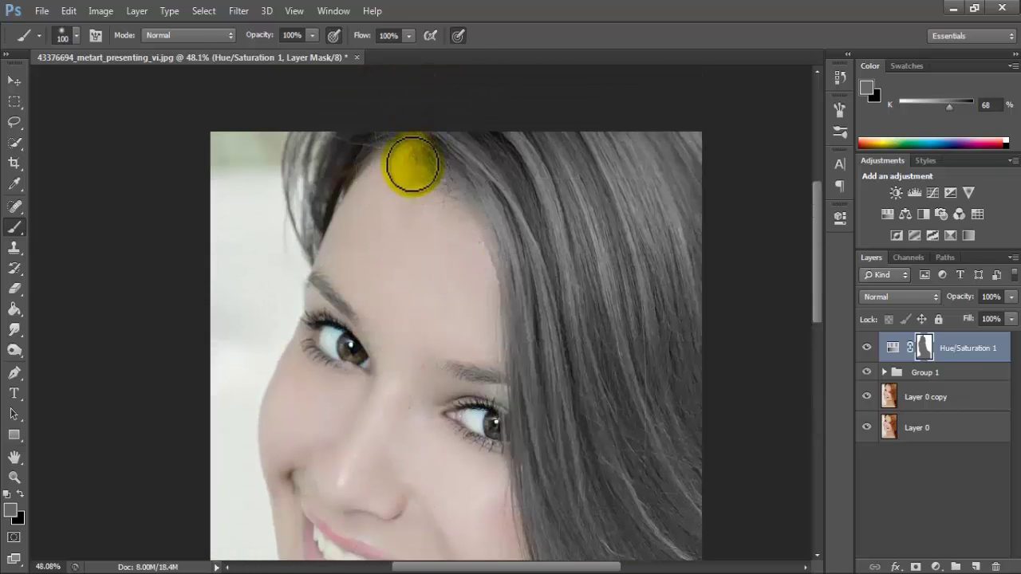
pyautogui.scroll(1, 399, 216)
pyautogui.scroll(-6, 371, 361)
pyautogui.scroll(-2, 371, 361)
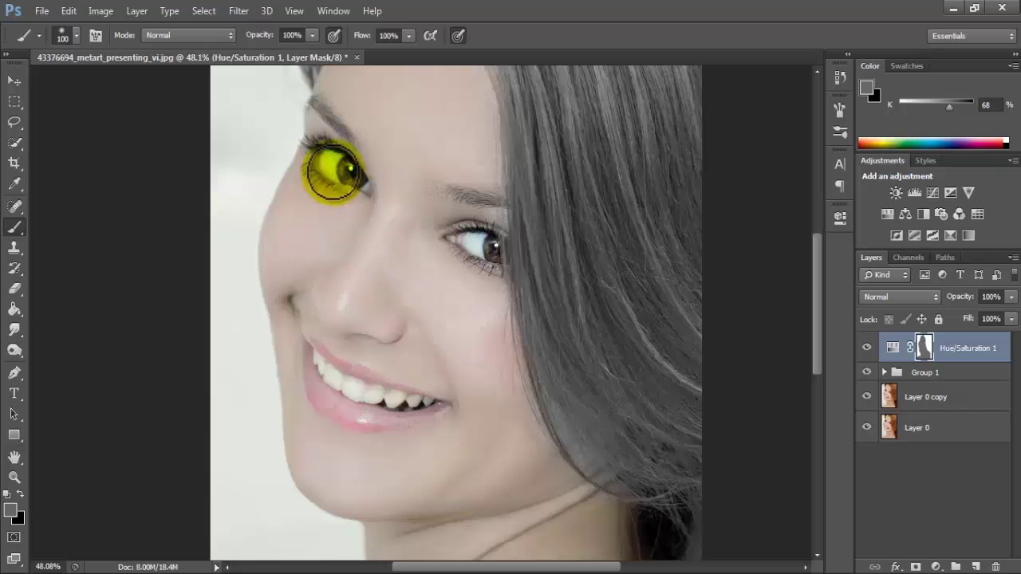
pyautogui.moveTo(338, 171)
pyautogui.mouseDown()
pyautogui.moveTo(369, 183)
pyautogui.moveTo(349, 171)
pyautogui.mouseUp()
pyautogui.scroll(1, 348, 170)
pyautogui.press(']')
pyautogui.press(']')
pyautogui.press(']')
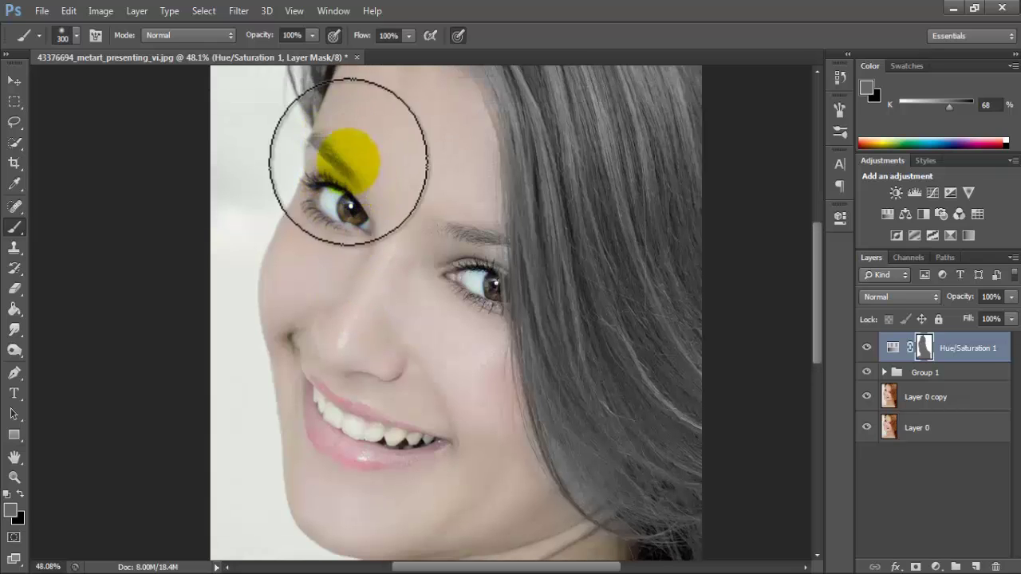
pyautogui.moveTo(375, 356); pyautogui.dragTo(394, 335)
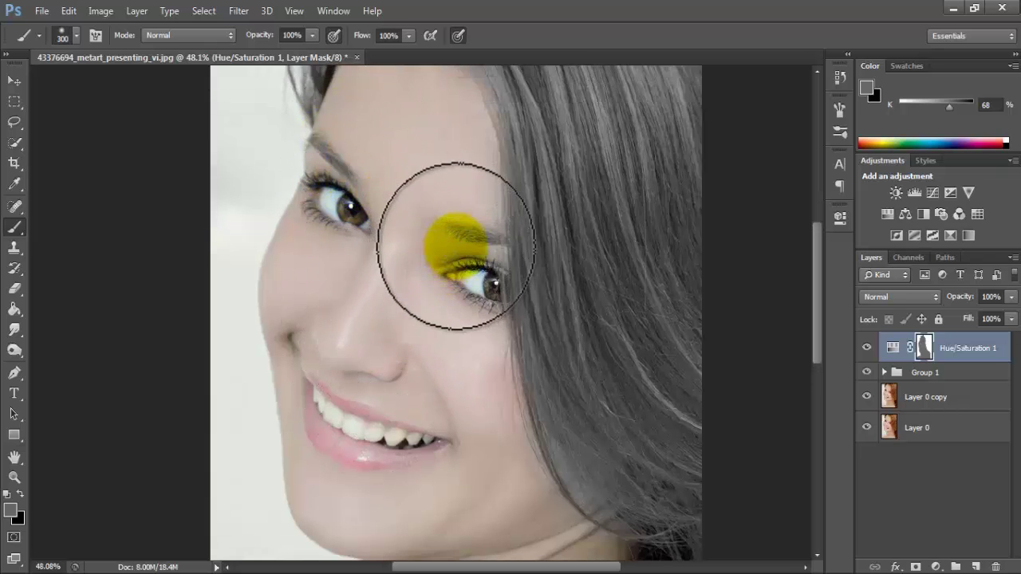
# Mask out the cheek, jaw, neck and shoulder, then zoom out to the whole portrait.
pyautogui.scroll(-2, 447, 175)
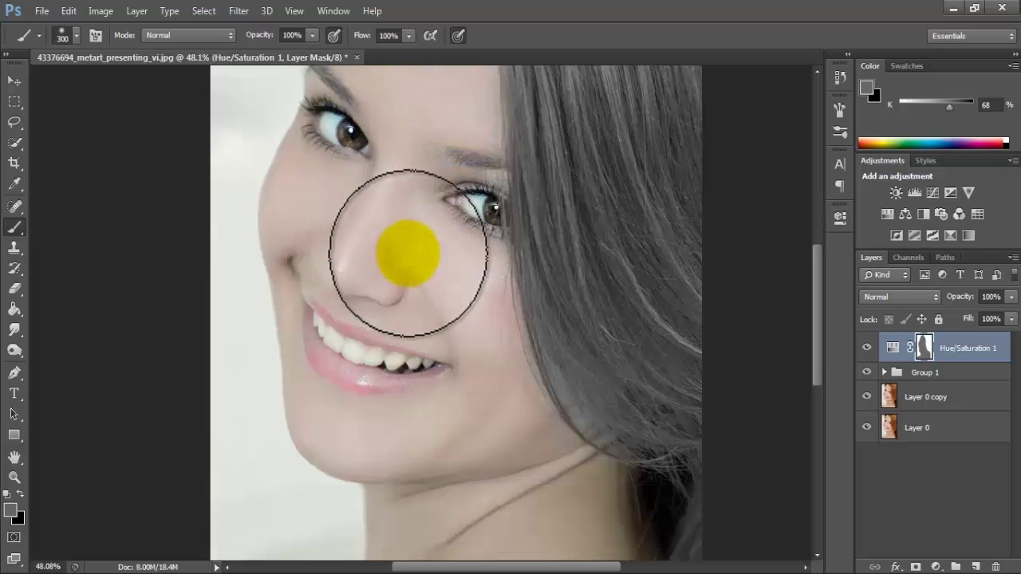
pyautogui.moveTo(459, 179); pyautogui.dragTo(455, 173)
pyautogui.scroll(-2, 417, 360)
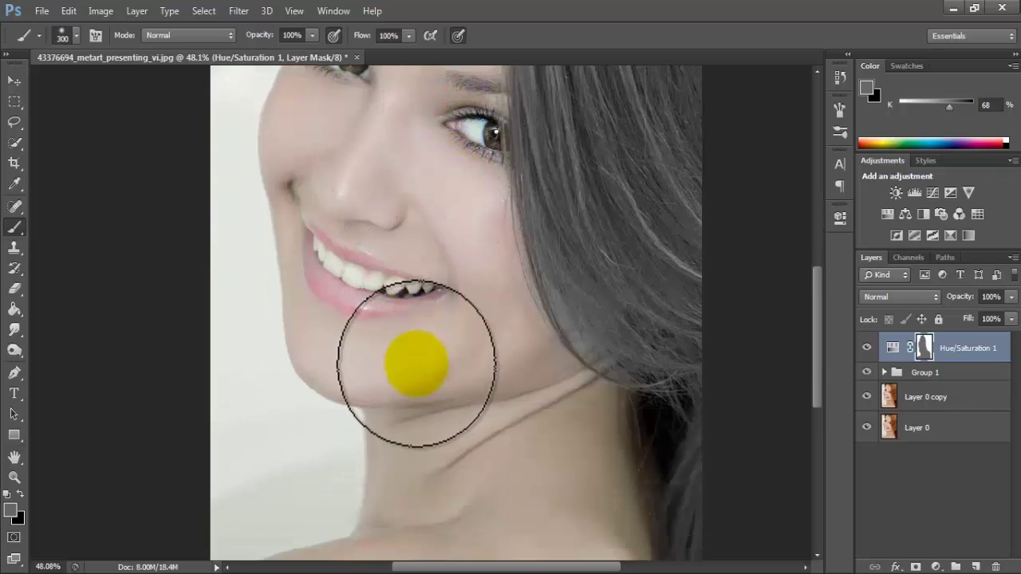
pyautogui.scroll(-1, 434, 327)
pyautogui.click(515, 300)
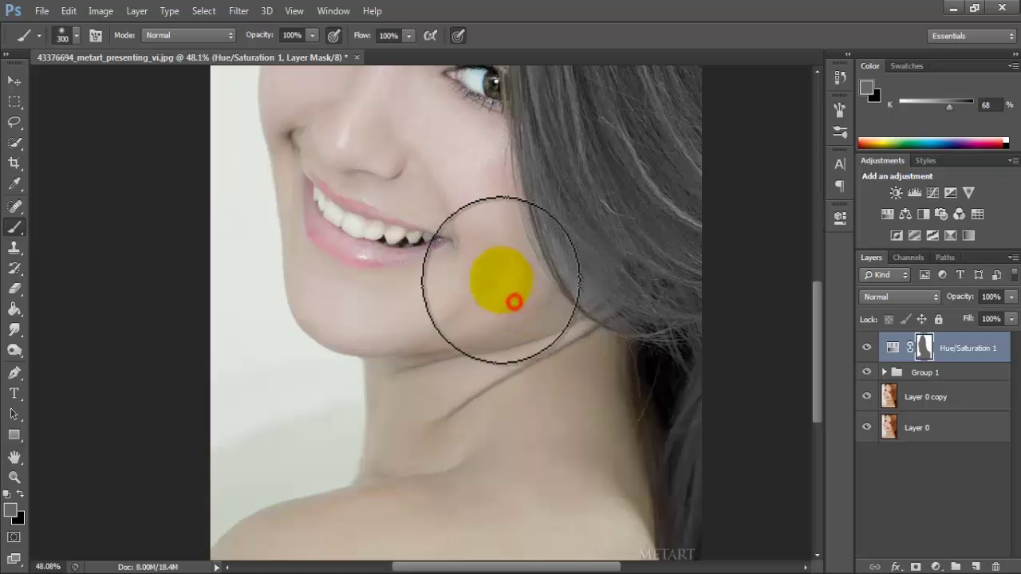
pyautogui.scroll(-3, 447, 335)
pyautogui.click(385, 357)
pyautogui.click(424, 410)
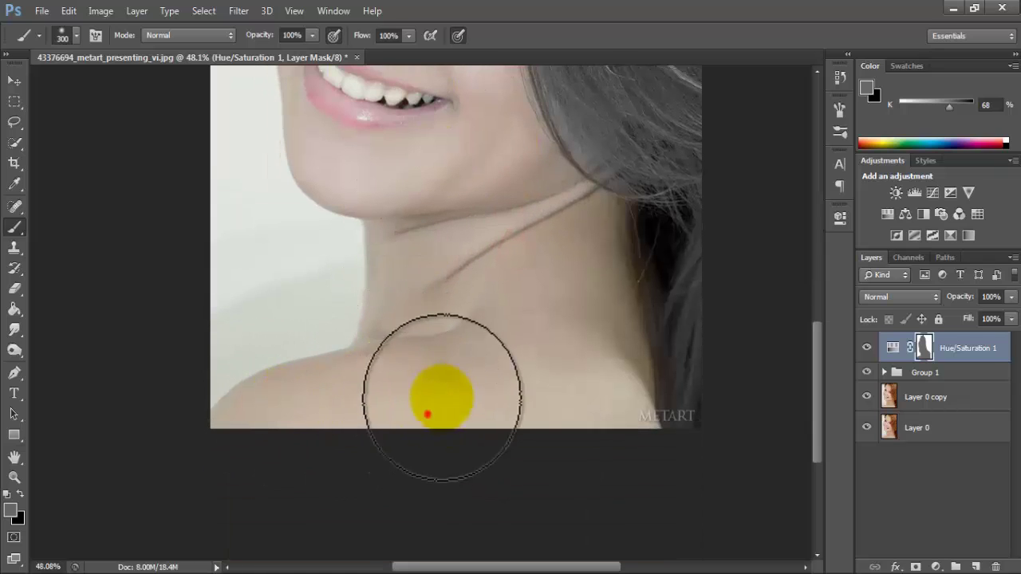
pyautogui.hotkey('ctrl', '-')
pyautogui.hotkey('ctrl', '-')
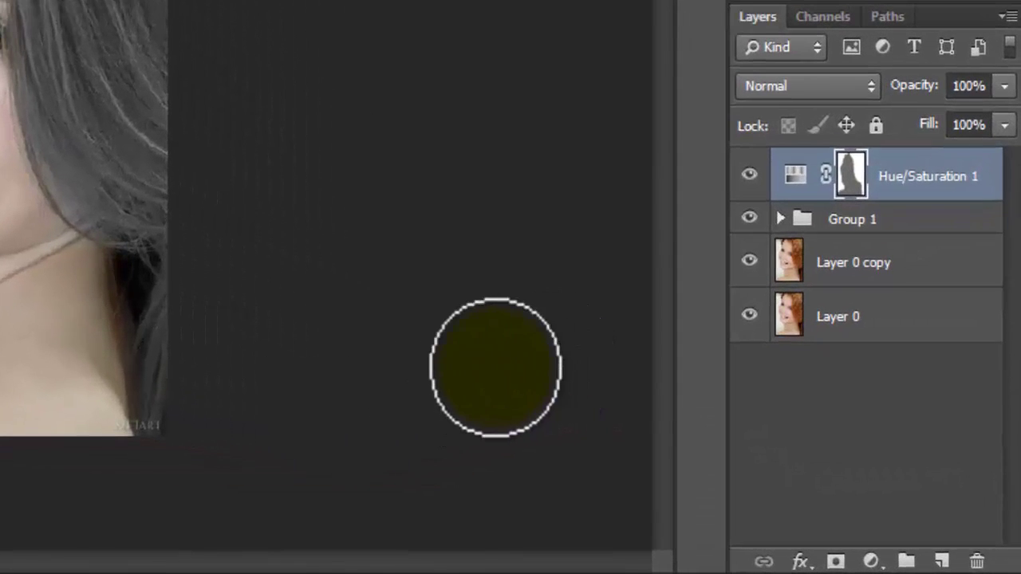
# Add a Curves 1 layer with the RGB curve pulled down and a second anchor point.
pyautogui.click(873, 560)
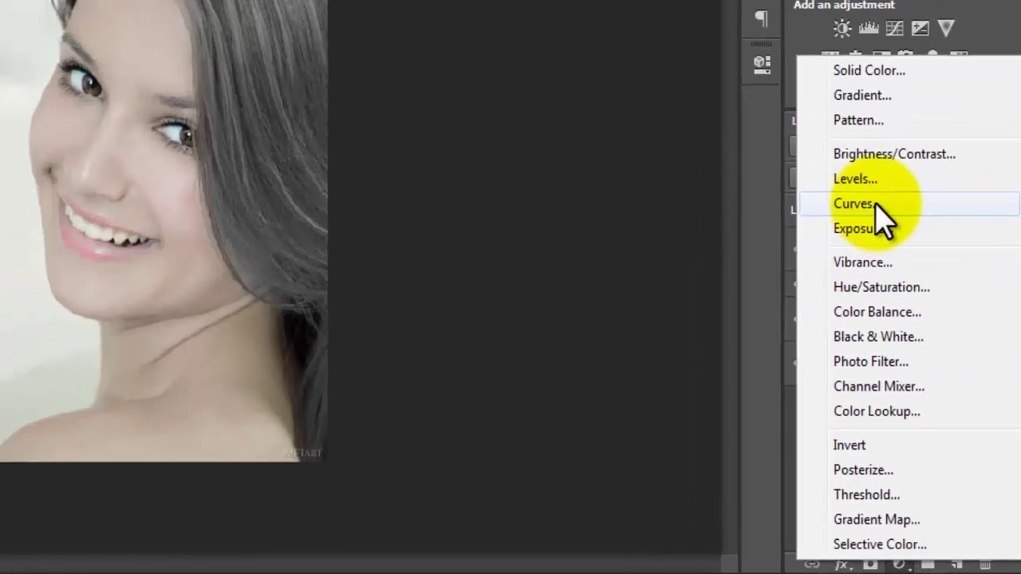
pyautogui.click(878, 205)
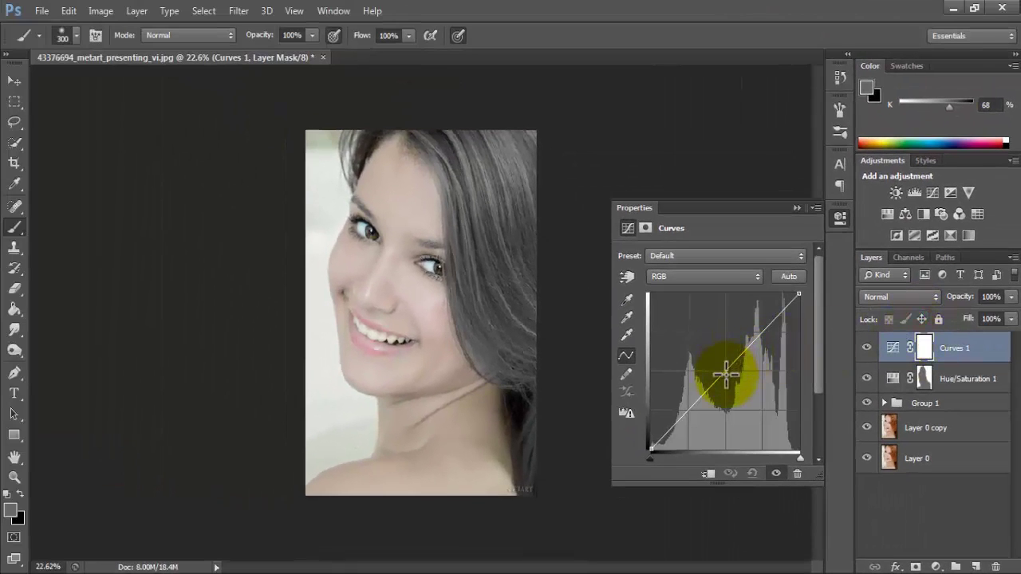
pyautogui.moveTo(722, 371); pyautogui.dragTo(737, 391)
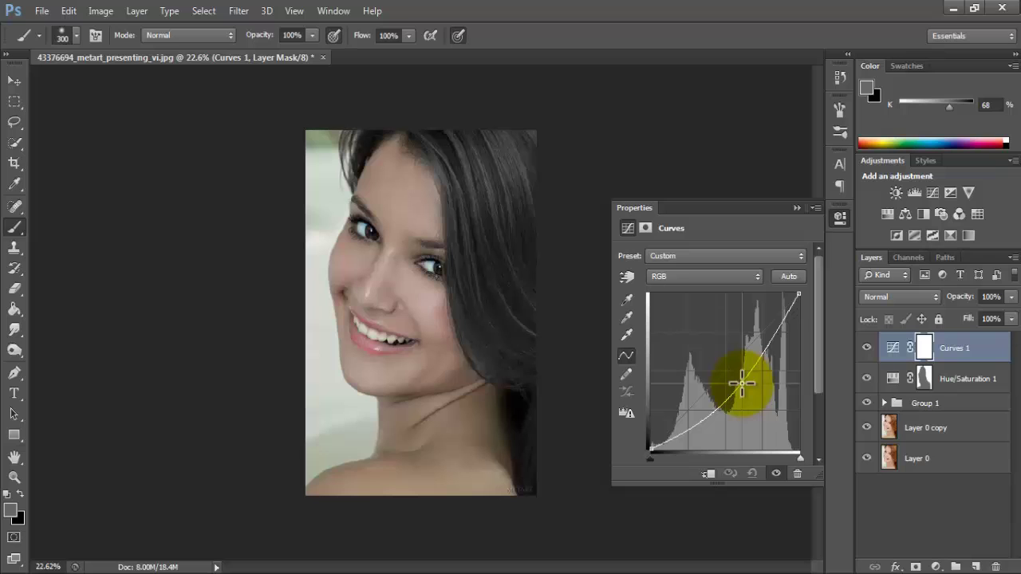
pyautogui.click(774, 341)
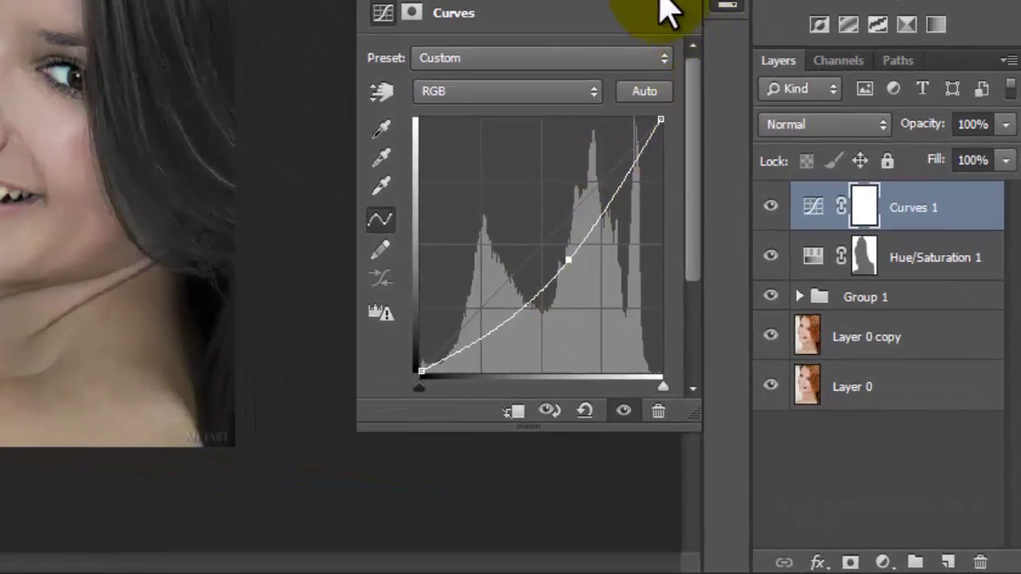
pyautogui.click(861, 346)
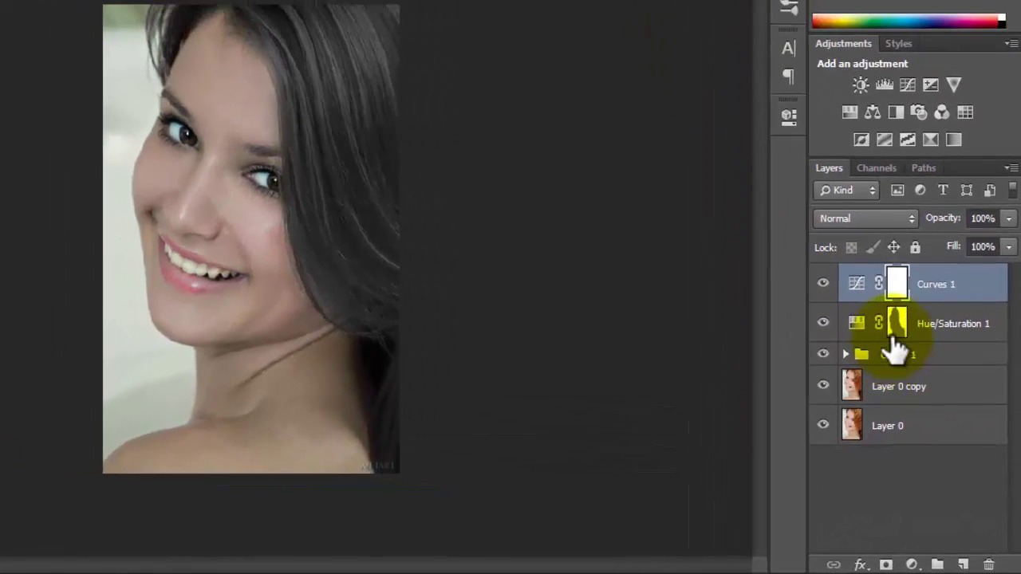
# Copy the Hue/Saturation mask onto Curves 1 and paint it black along the left edge and face.
pyautogui.moveTo(898, 339); pyautogui.dragTo(897, 285)
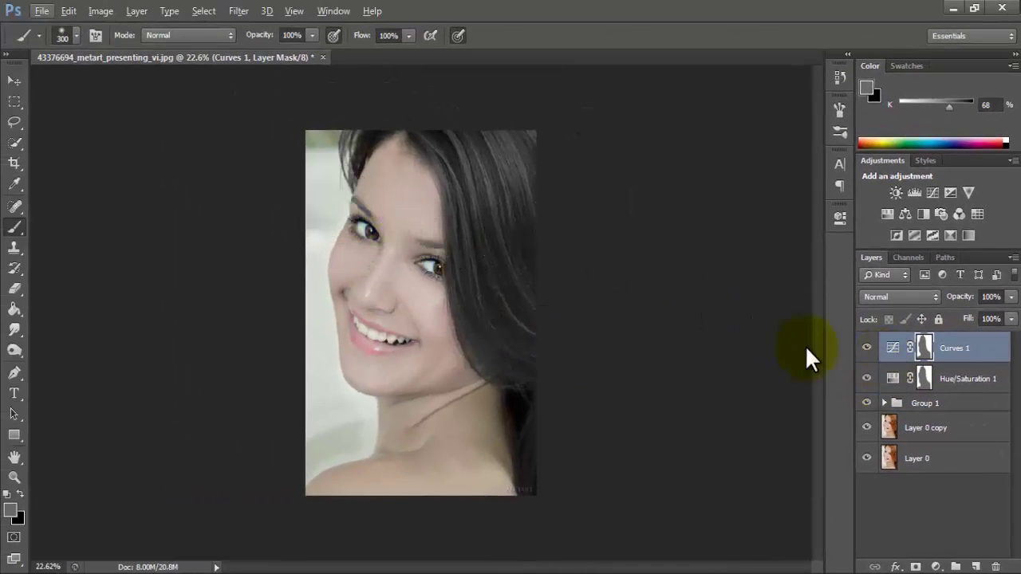
pyautogui.moveTo(319, 171); pyautogui.dragTo(319, 179)
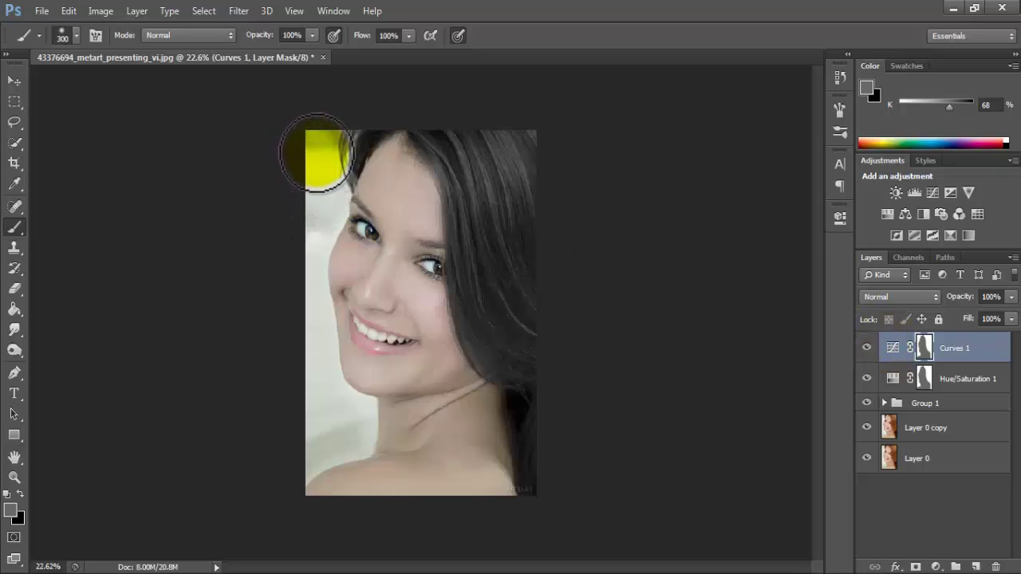
pyautogui.moveTo(321, 161)
pyautogui.mouseDown()
pyautogui.moveTo(310, 303)
pyautogui.moveTo(319, 346)
pyautogui.moveTo(330, 338)
pyautogui.moveTo(362, 410)
pyautogui.moveTo(326, 465)
pyautogui.moveTo(307, 390)
pyautogui.moveTo(329, 213)
pyautogui.moveTo(319, 148)
pyautogui.moveTo(296, 164)
pyautogui.mouseUp()
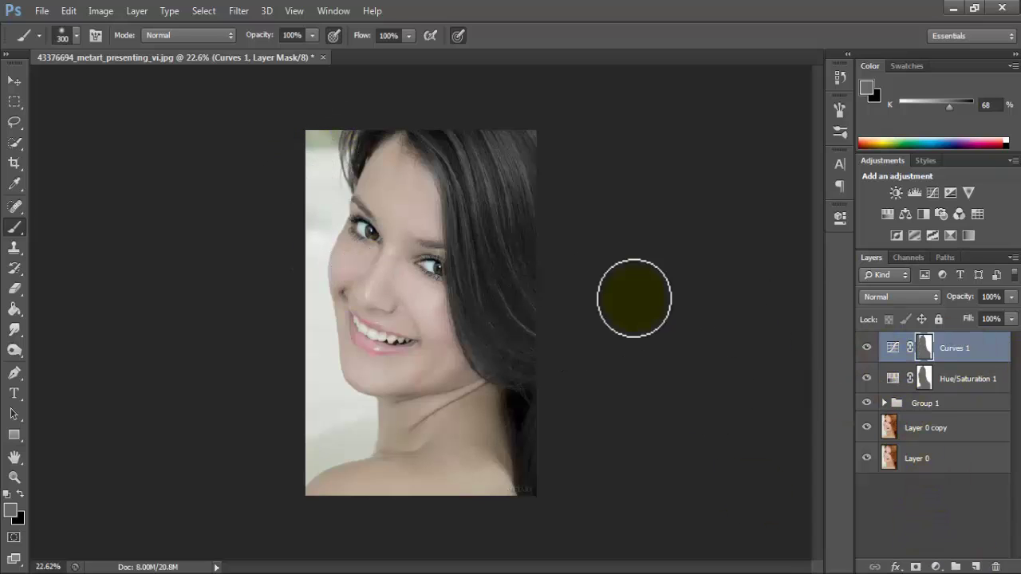
pyautogui.moveTo(374, 212)
pyautogui.mouseDown()
pyautogui.moveTo(344, 200)
pyautogui.moveTo(455, 273)
pyautogui.mouseUp()
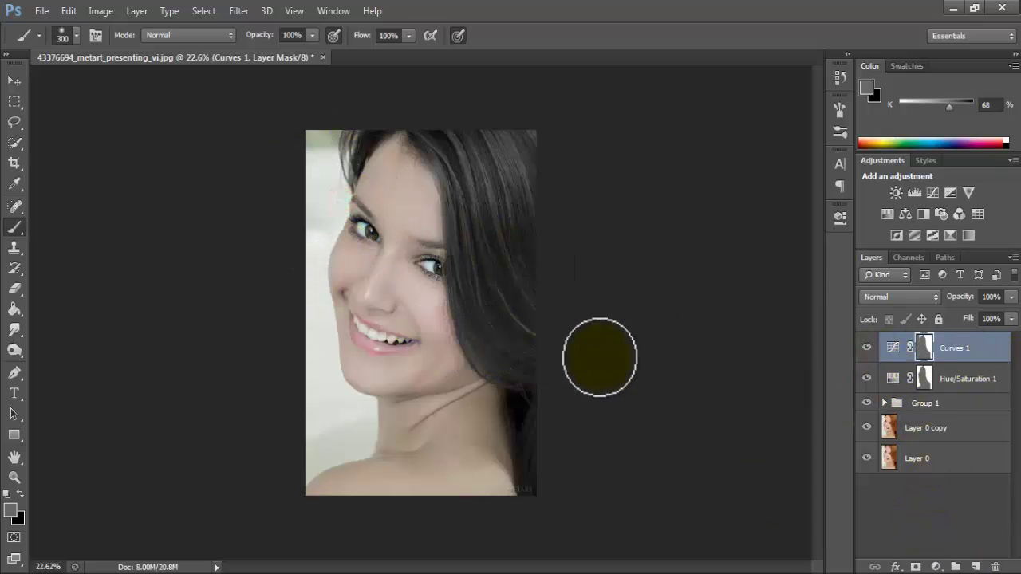
pyautogui.click(332, 199)
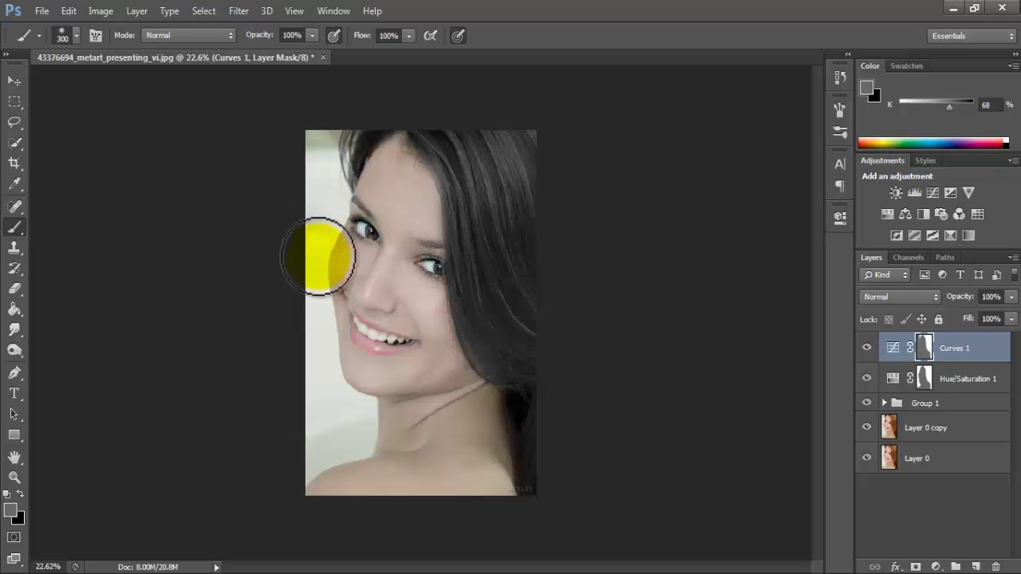
pyautogui.moveTo(332, 198); pyautogui.dragTo(319, 257)
pyautogui.moveTo(405, 296); pyautogui.dragTo(408, 302)
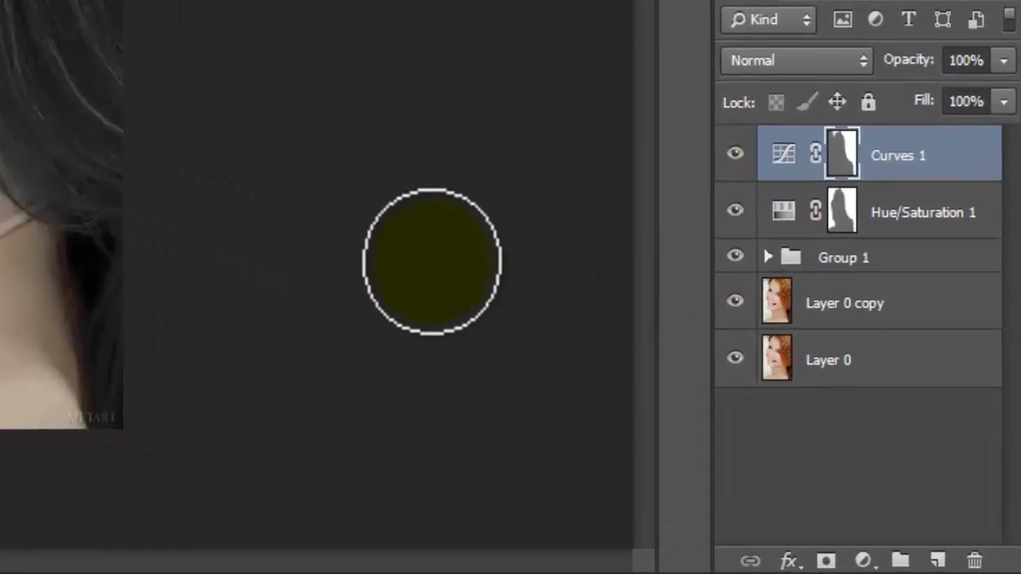
# Create Group 2 and move Curves 1 and Hue/Saturation 1 into it.
pyautogui.click(896, 558)
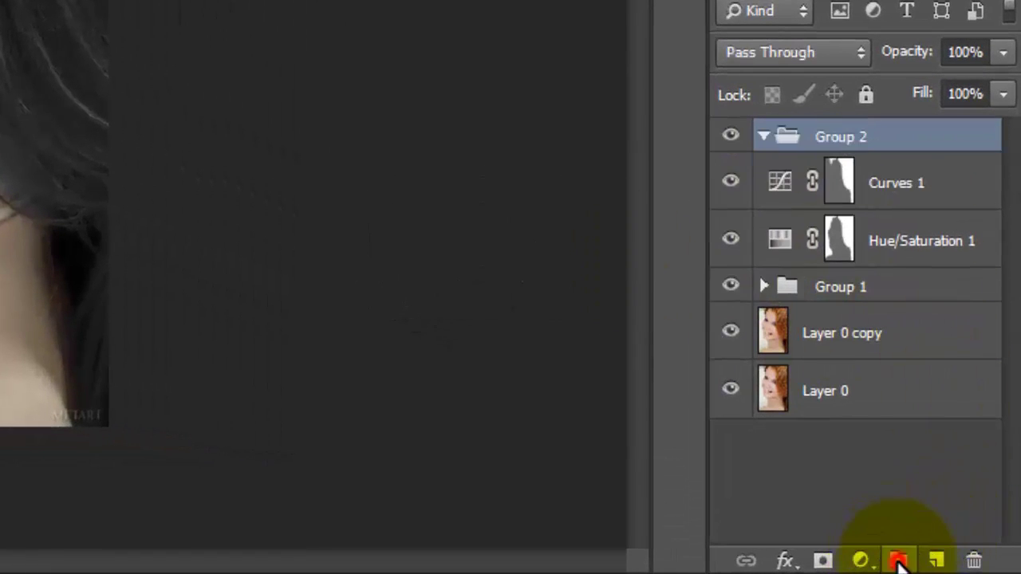
pyautogui.moveTo(782, 180)
pyautogui.mouseDown()
pyautogui.moveTo(784, 120)
pyautogui.moveTo(786, 131)
pyautogui.mouseUp()
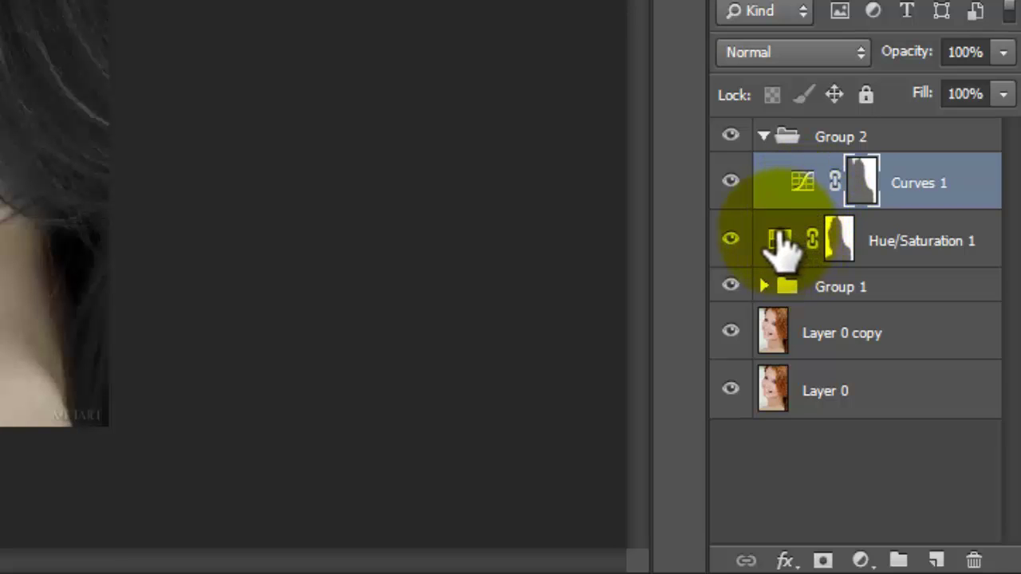
pyautogui.moveTo(782, 243); pyautogui.dragTo(784, 143)
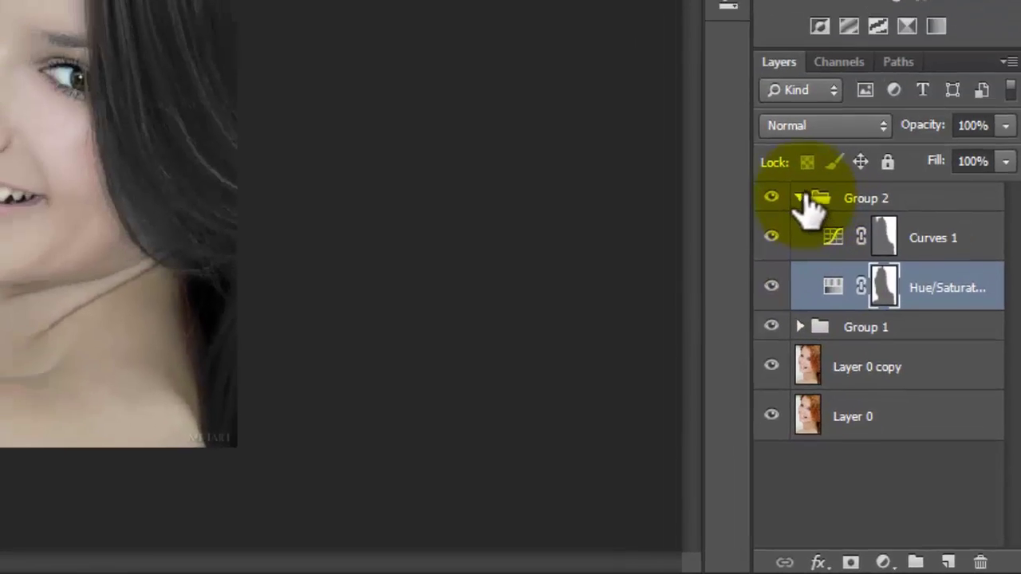
# Expand Group 2 and toggle its visibility to compare against the original red hair.
pyautogui.click(865, 303)
pyautogui.click(883, 343)
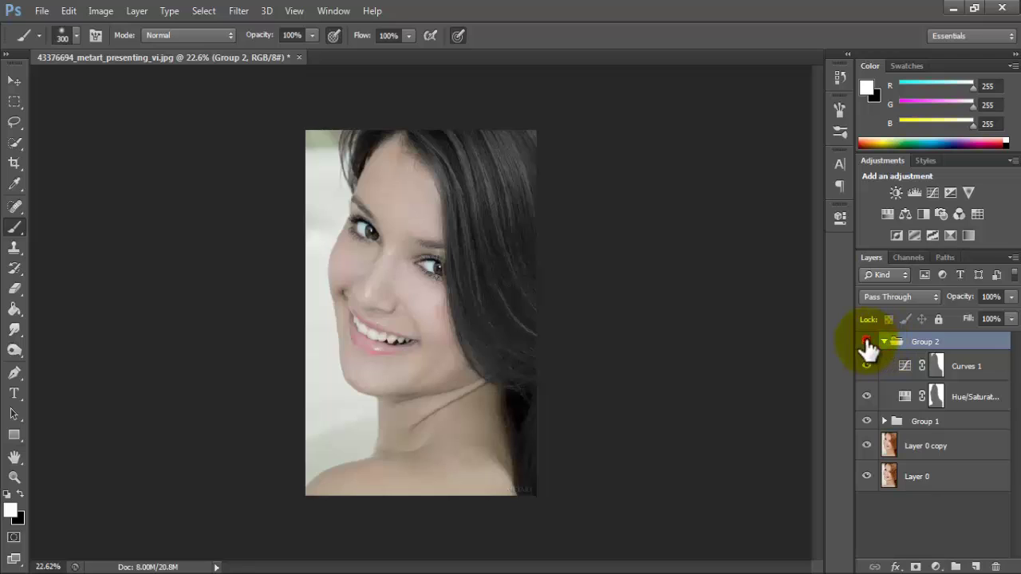
pyautogui.click(867, 343)
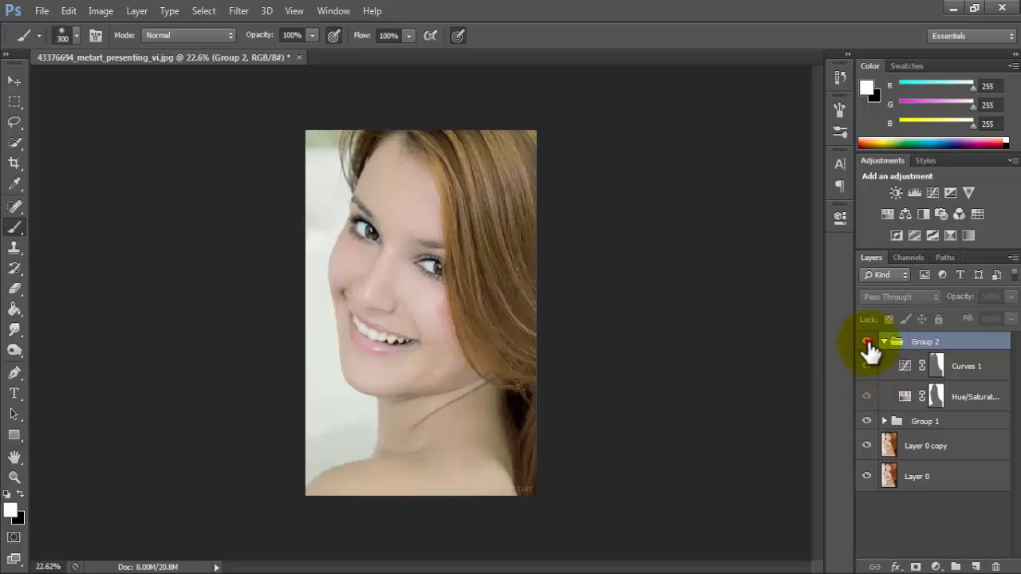
pyautogui.click(867, 343)
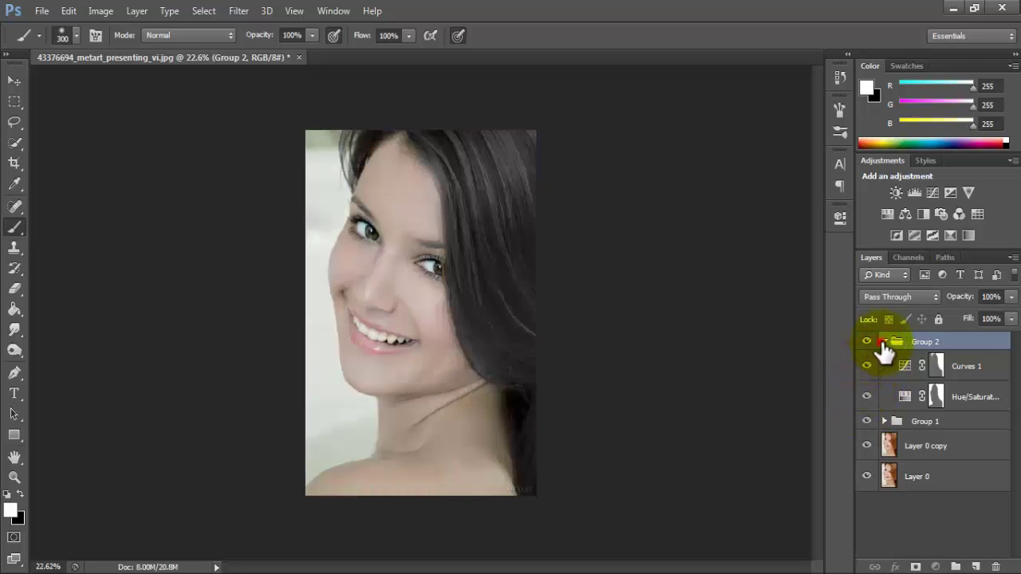
pyautogui.click(883, 342)
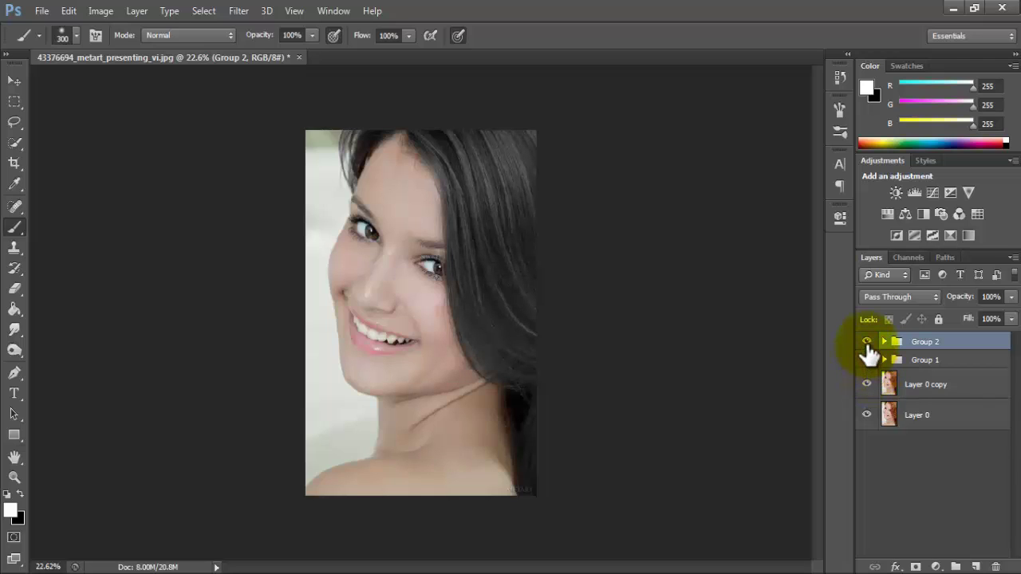
pyautogui.click(867, 342)
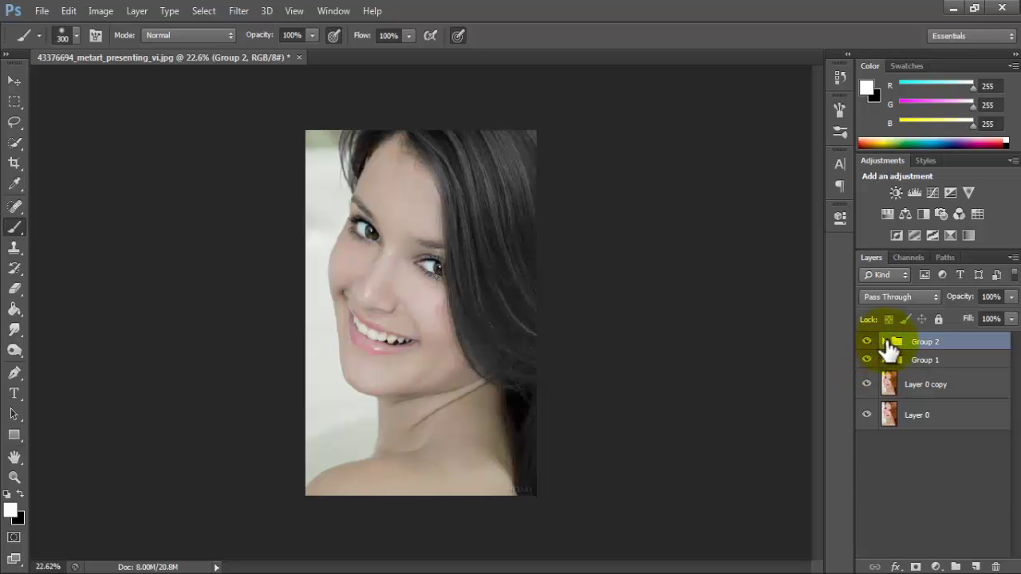
pyautogui.click(884, 342)
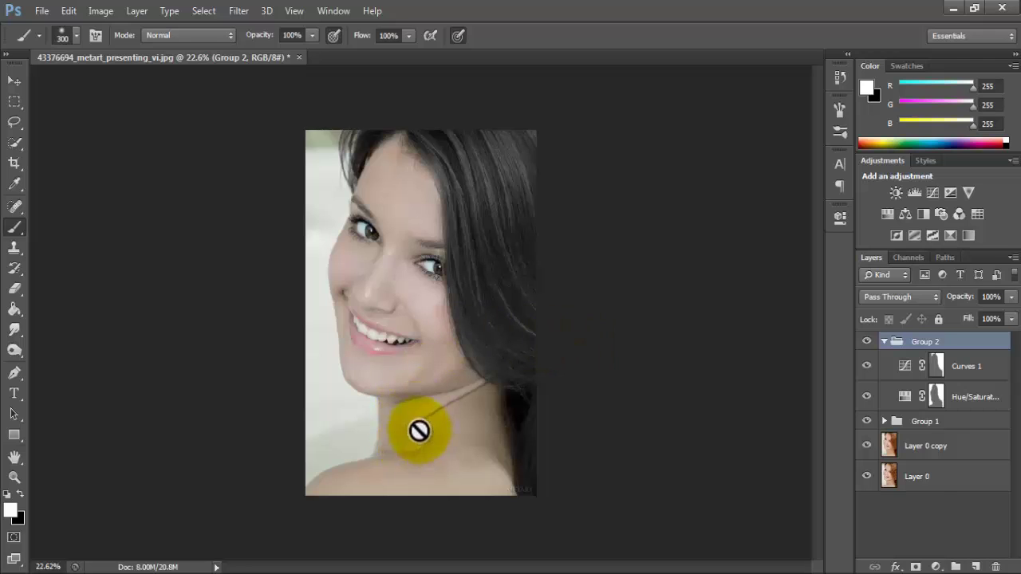
# Nudge the Curves 1 RGB curve point lower to darken the hair, then collapse Group 2.
pyautogui.click(907, 367)
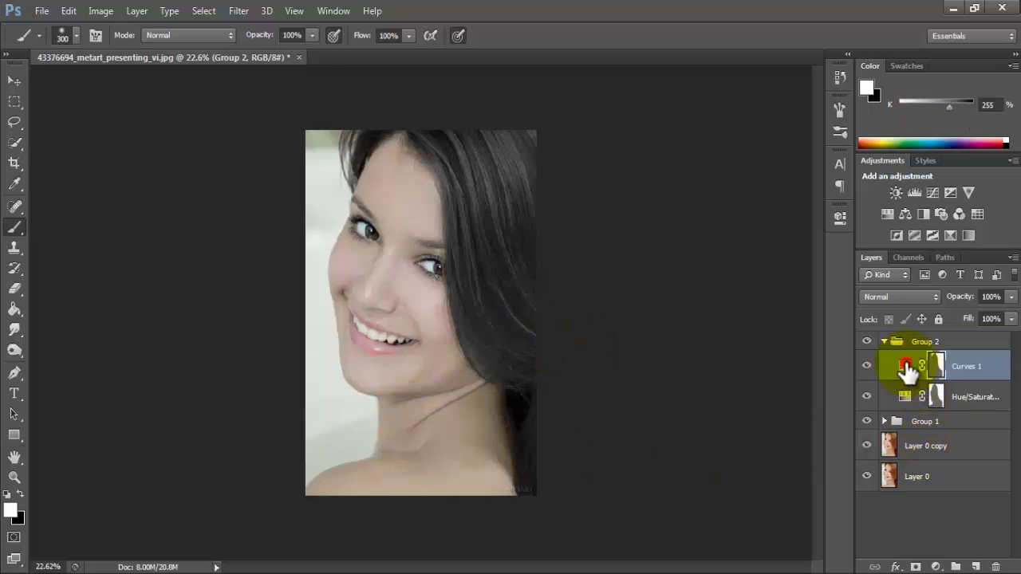
pyautogui.click(906, 365)
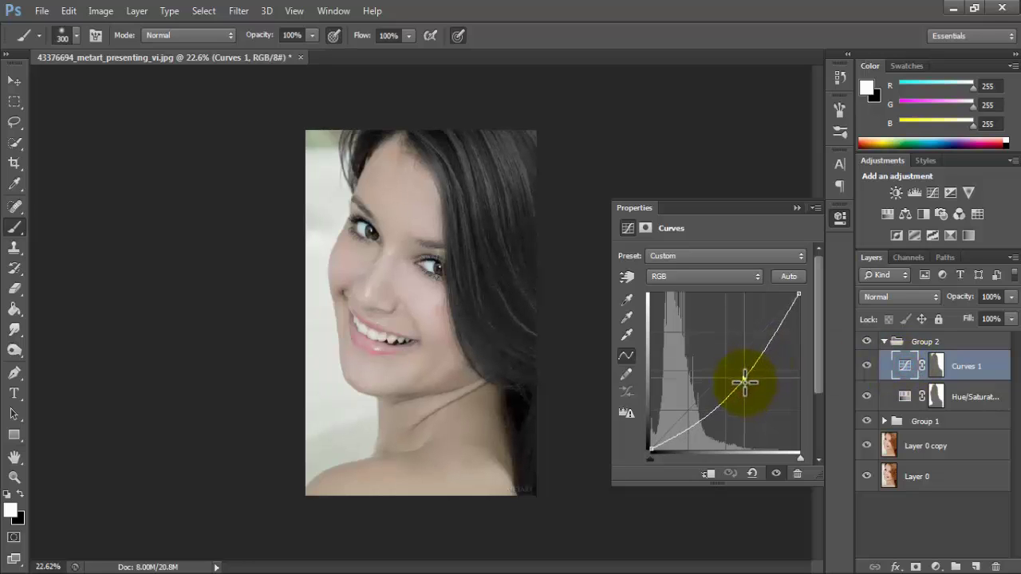
pyautogui.moveTo(744, 383); pyautogui.dragTo(745, 378)
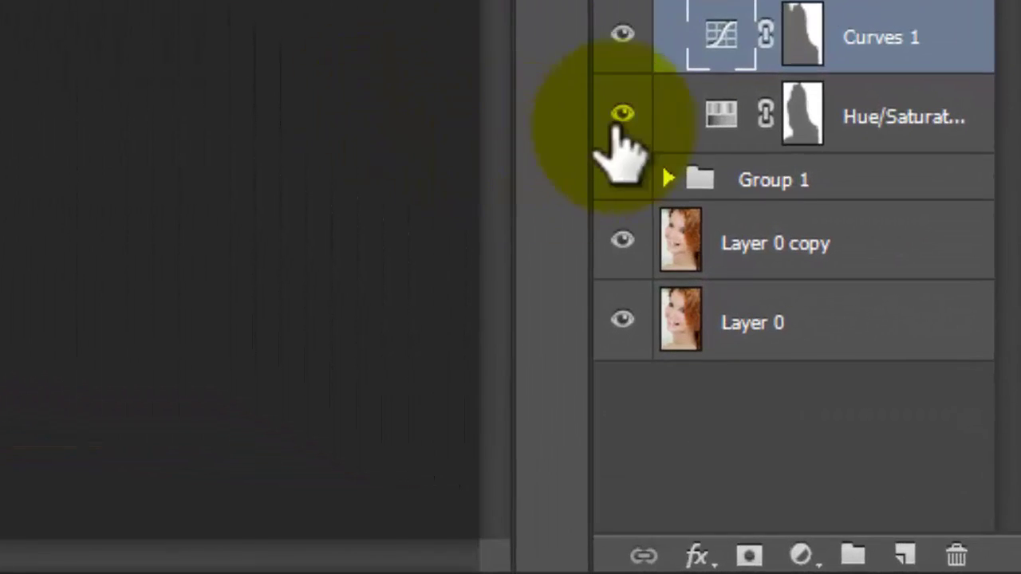
pyautogui.moveTo(660, 16); pyautogui.dragTo(674, 4)
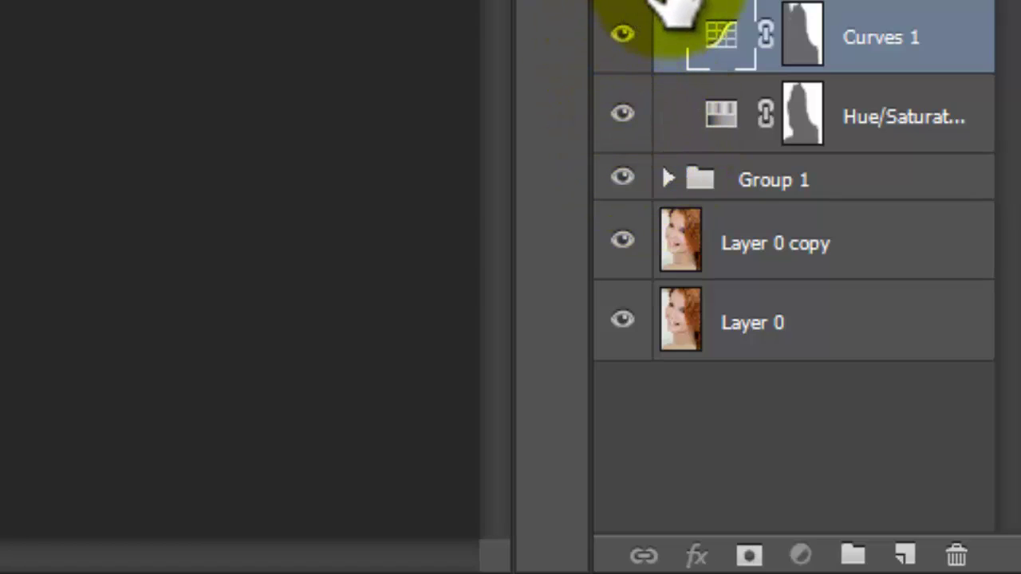
pyautogui.click(671, 2)
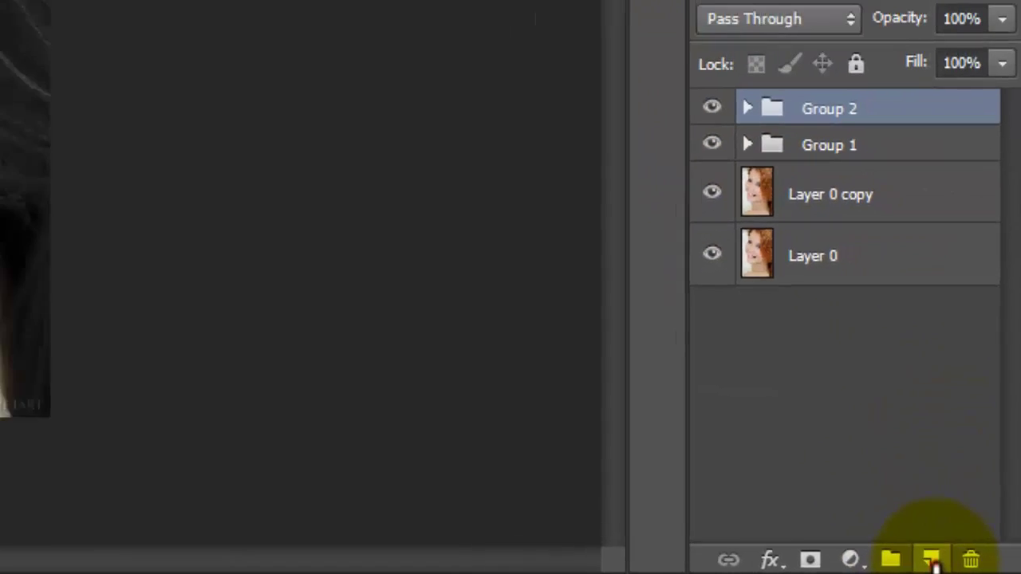
# Add Layer 1 in Color blend mode, with the cheek's skin tone sampled as the brush colour.
pyautogui.click(932, 561)
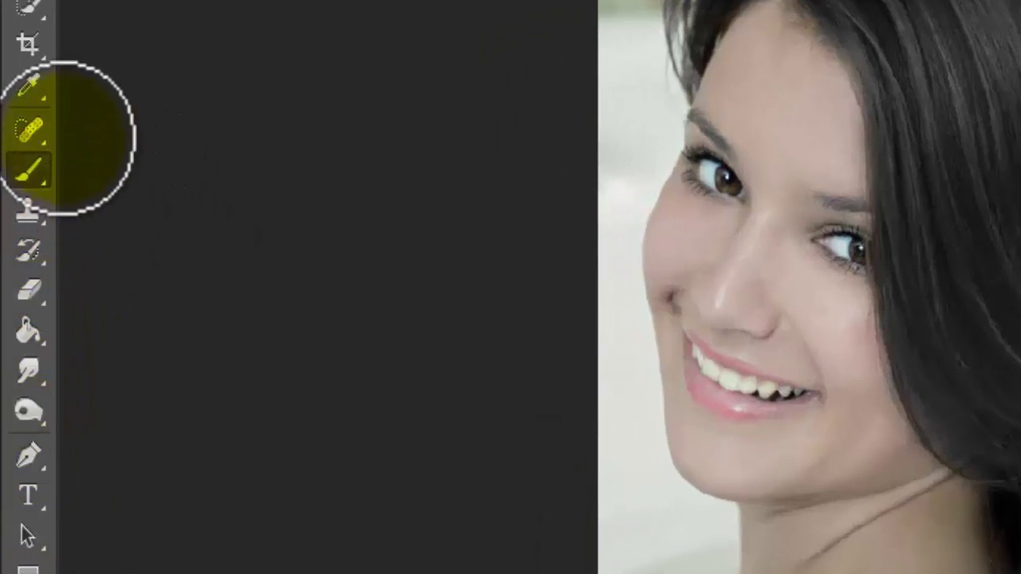
pyautogui.click(36, 85)
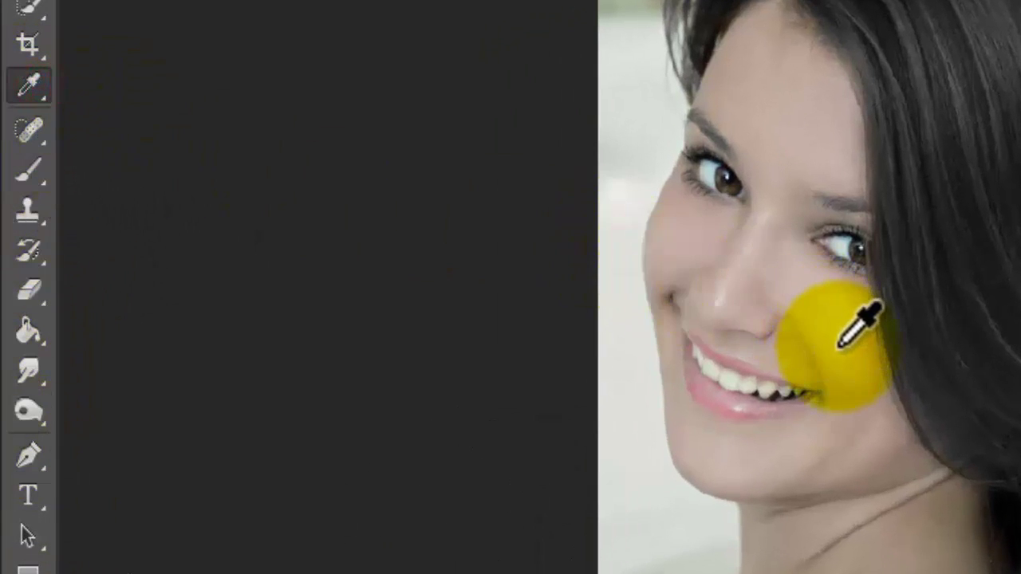
pyautogui.click(840, 346)
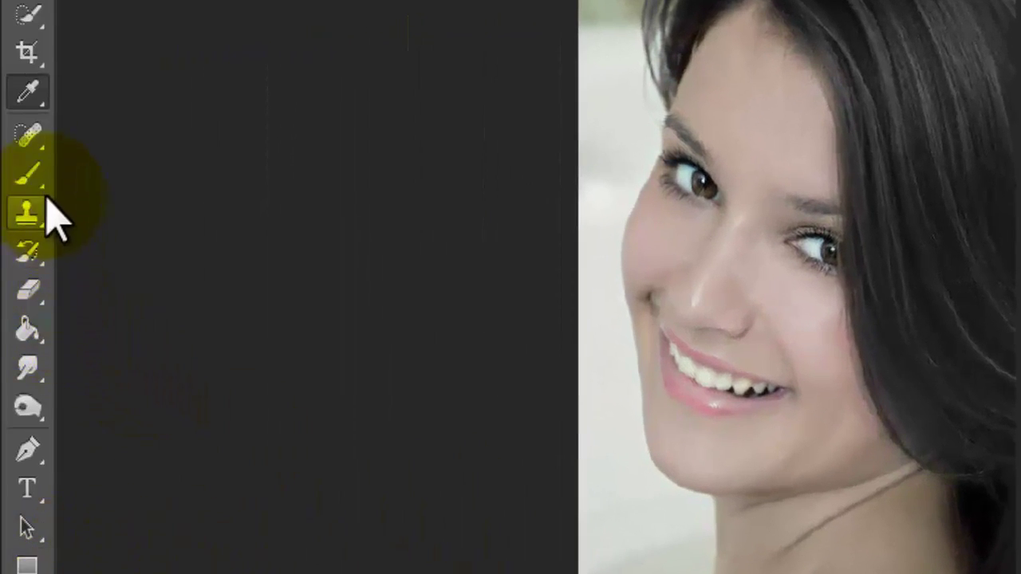
pyautogui.click(28, 172)
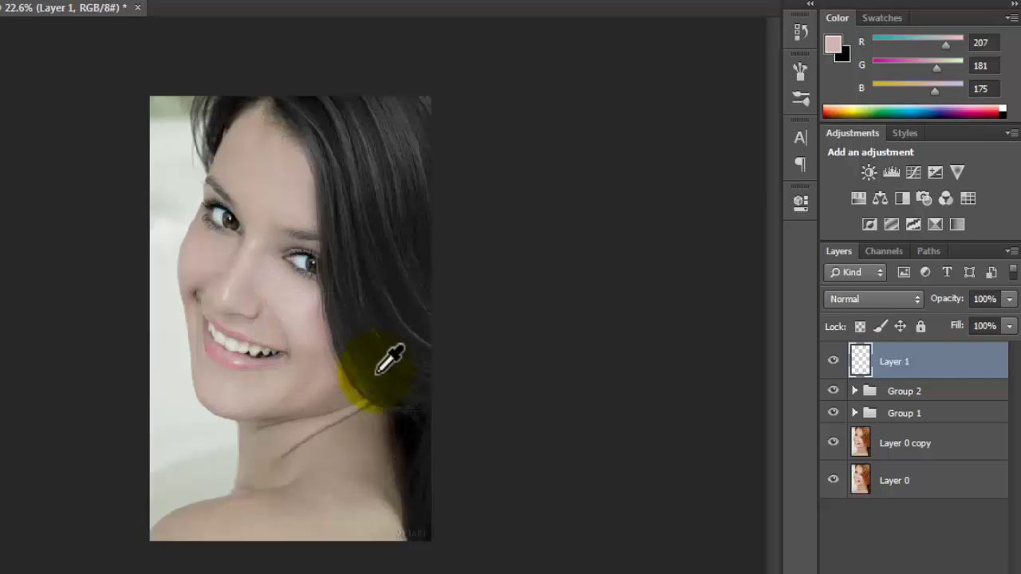
pyautogui.click(894, 297)
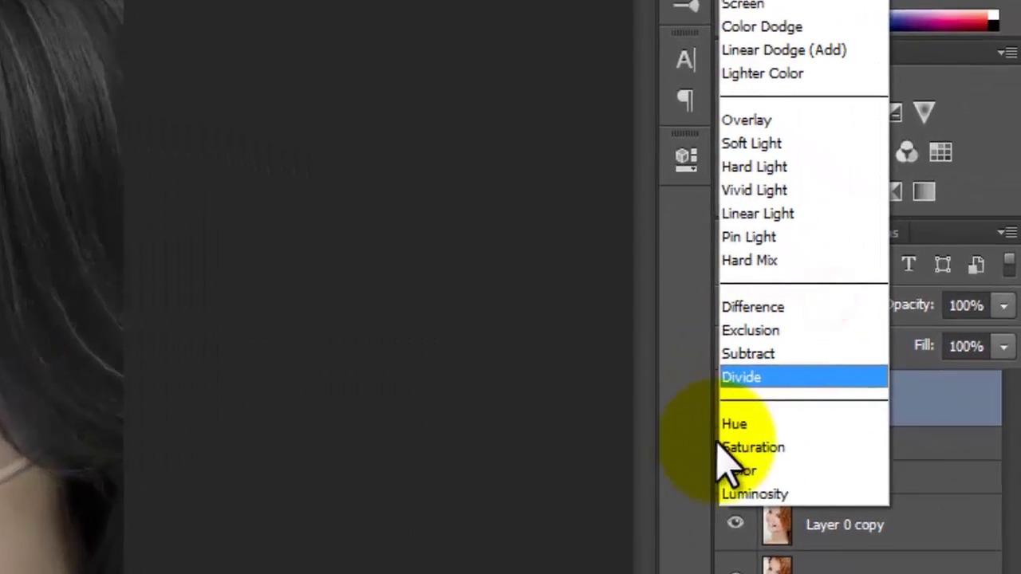
pyautogui.click(730, 489)
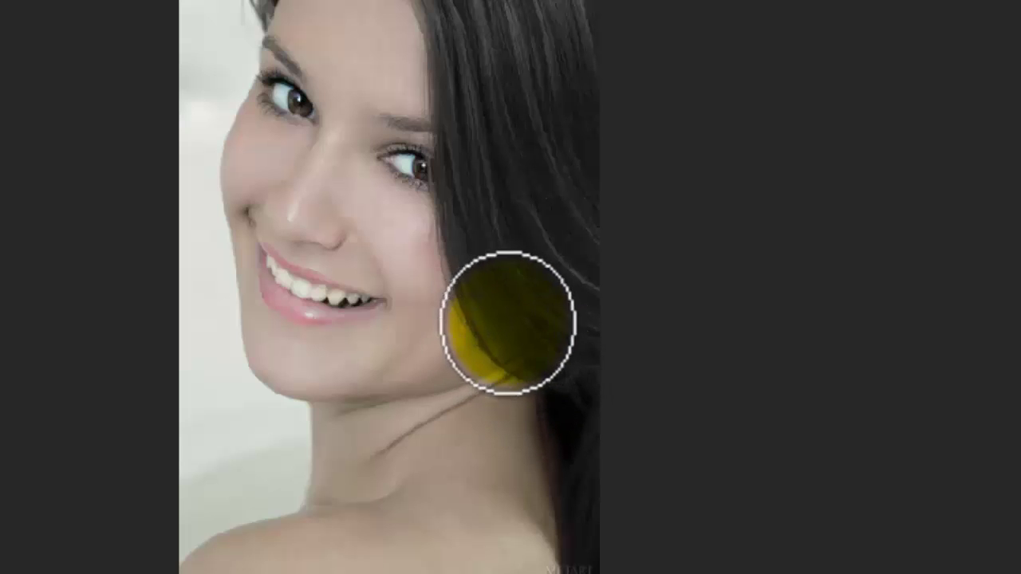
# Paint the dark tint over the red strands along the jaw with the Brush on Layer 1.
pyautogui.click(495, 331)
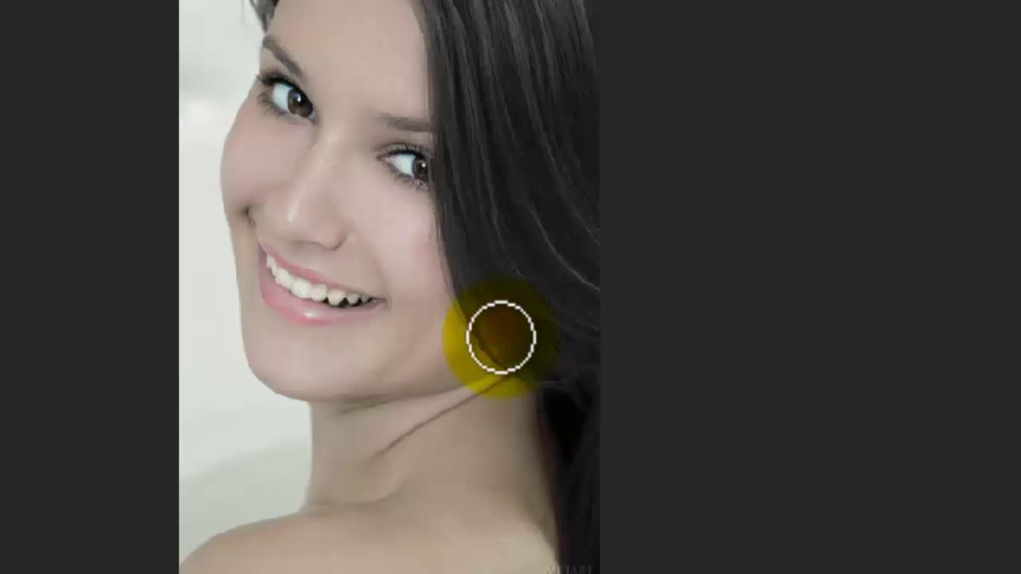
pyautogui.press('v')
pyautogui.press('b')
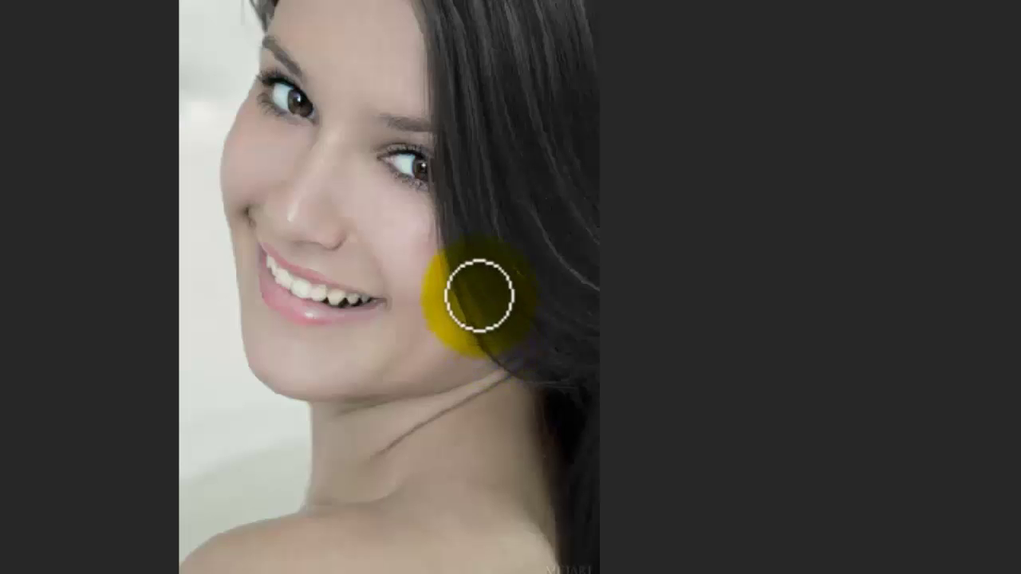
pyautogui.scroll(2, 479, 291)
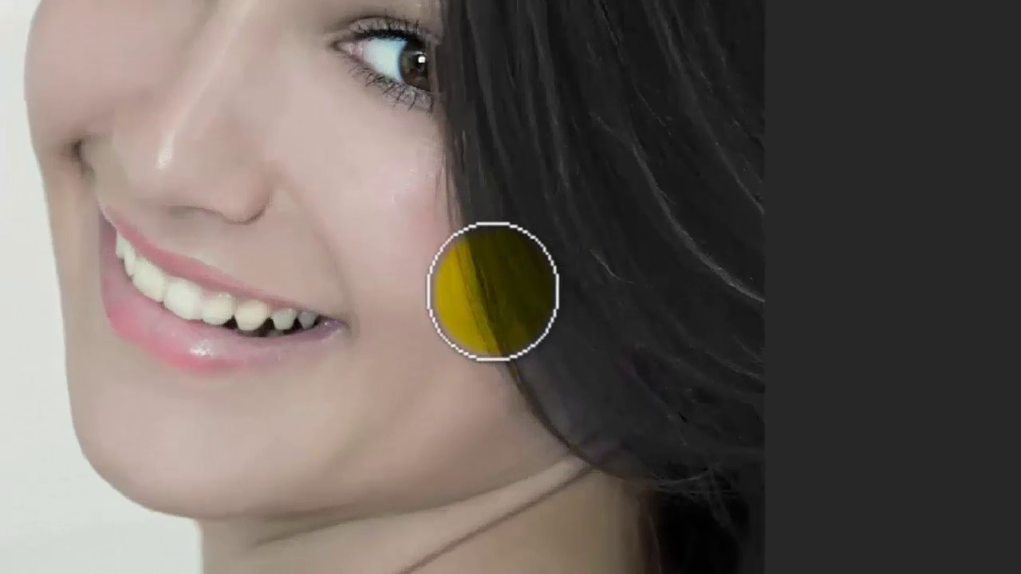
pyautogui.click(516, 330)
pyautogui.moveTo(516, 331)
pyautogui.mouseDown()
pyautogui.moveTo(583, 371)
pyautogui.moveTo(547, 355)
pyautogui.mouseUp()
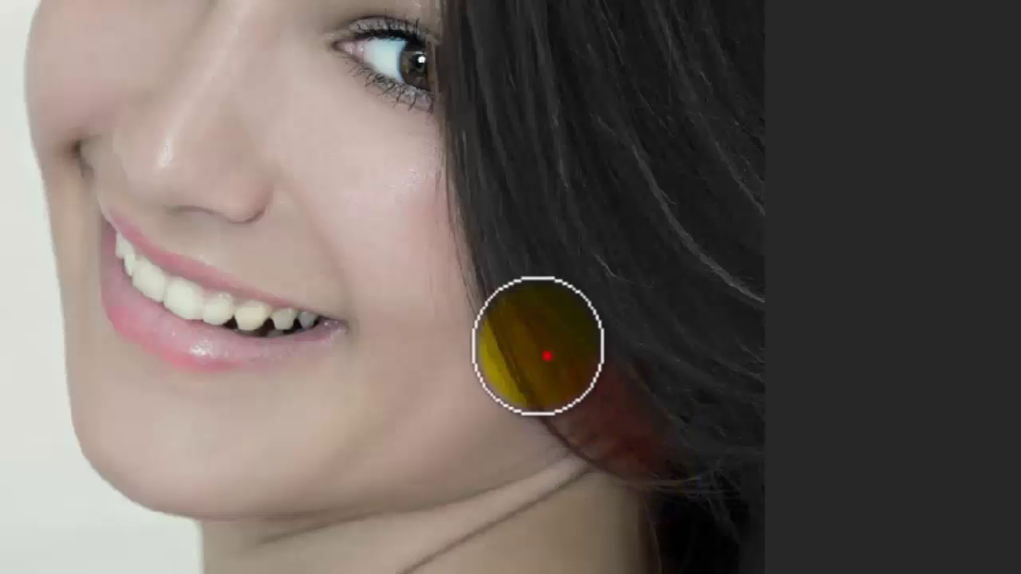
# Darken the reddish forehead hairline, working down from the top toward the eye.
pyautogui.scroll(-1, 492, 308)
pyautogui.scroll(-1, 514, 373)
pyautogui.scroll(3, 497, 358)
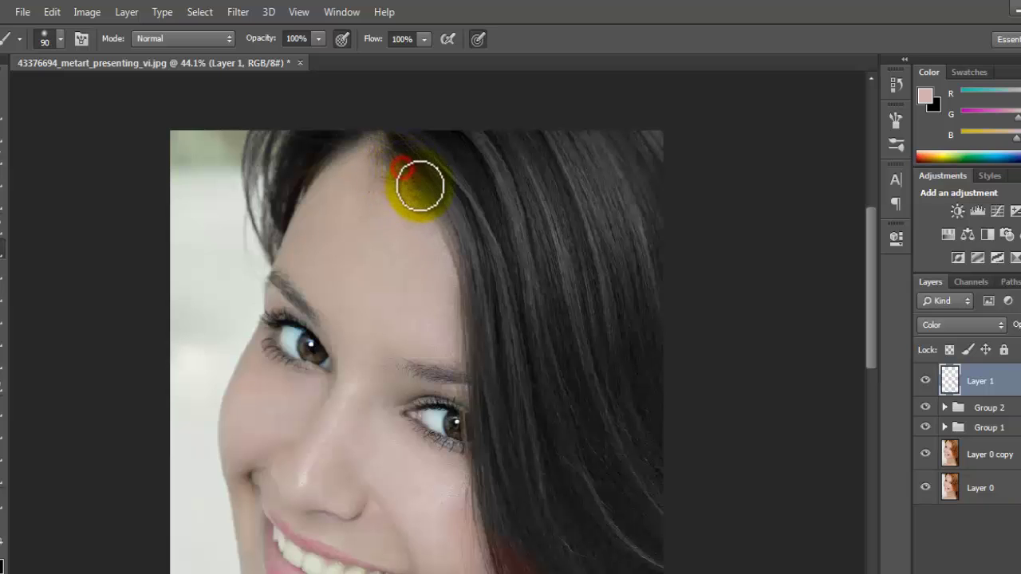
pyautogui.moveTo(420, 185); pyautogui.dragTo(476, 308)
pyautogui.scroll(-1, 473, 272)
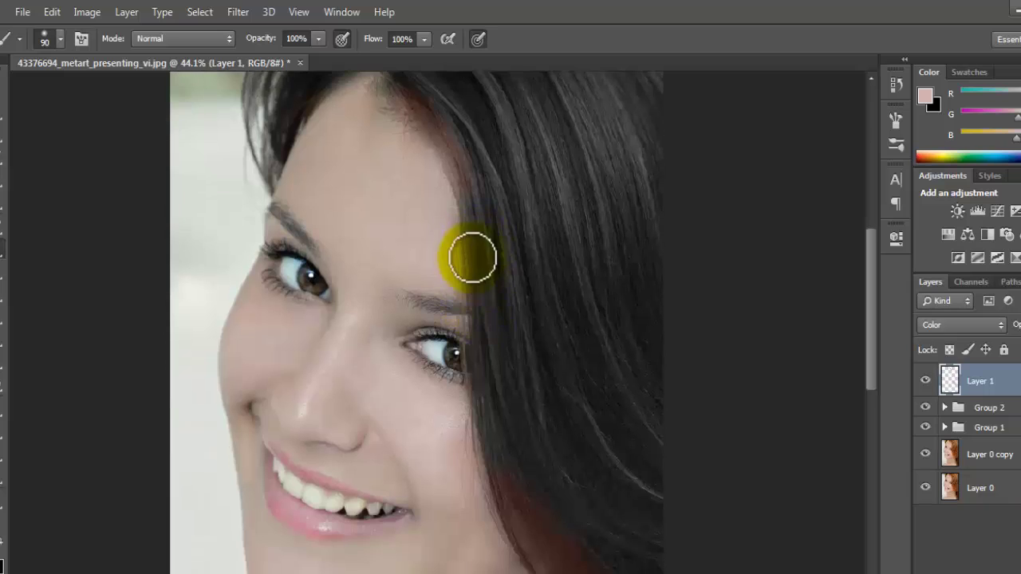
pyautogui.moveTo(469, 258)
pyautogui.mouseDown()
pyautogui.moveTo(463, 205)
pyautogui.moveTo(474, 376)
pyautogui.moveTo(468, 297)
pyautogui.moveTo(502, 440)
pyautogui.mouseUp()
pyautogui.scroll(-1, 477, 363)
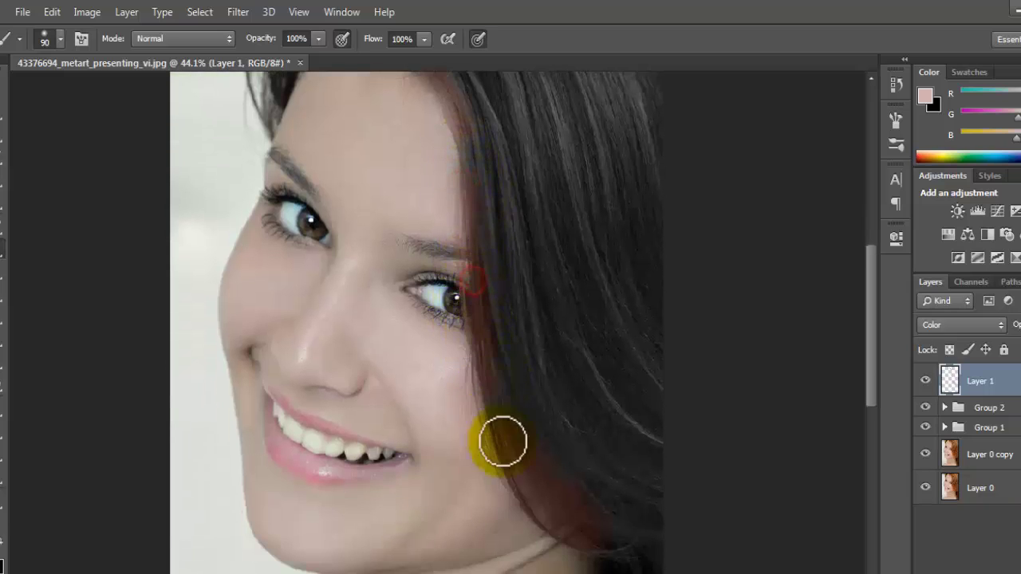
pyautogui.scroll(-2, 538, 471)
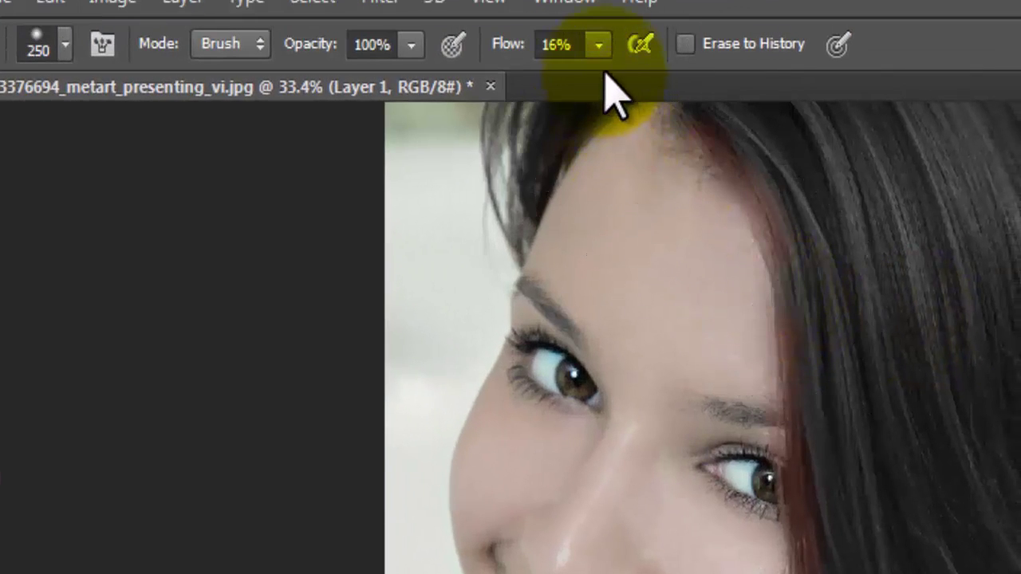
# Set the Eraser's Flow to 35% and trim Layer 1's tint near the cheek.
pyautogui.click(599, 49)
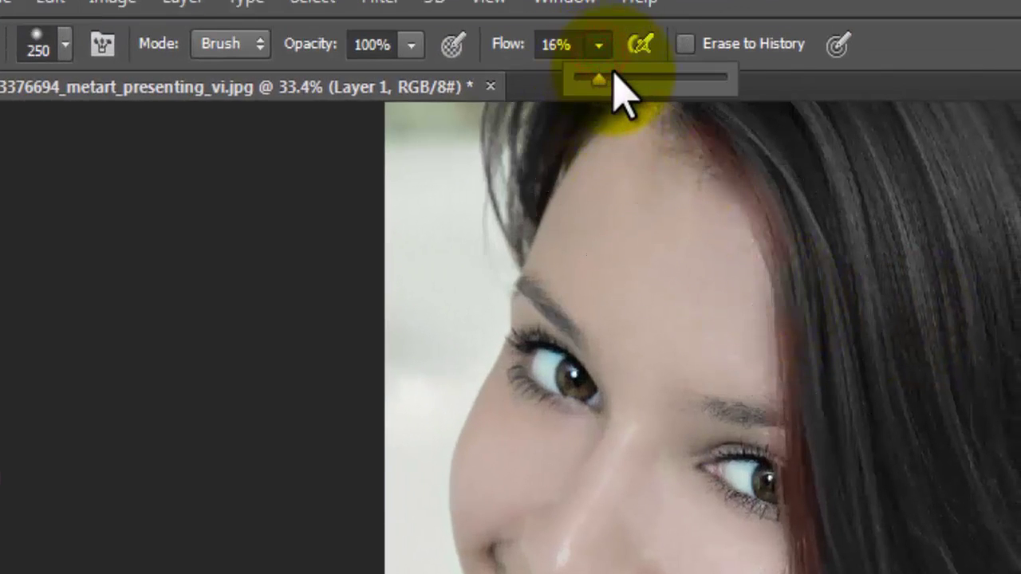
pyautogui.moveTo(614, 74); pyautogui.dragTo(629, 75)
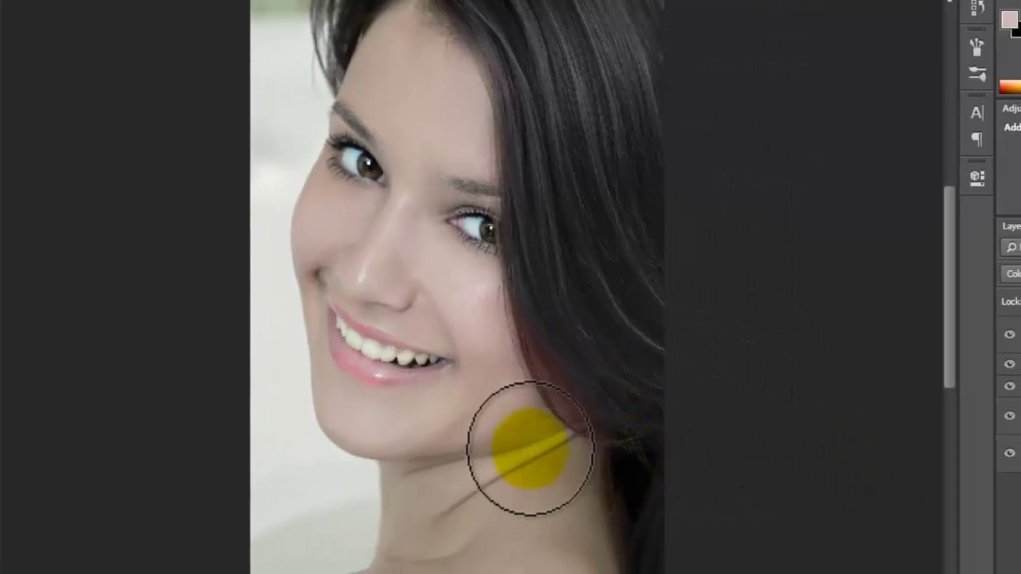
pyautogui.click(529, 429)
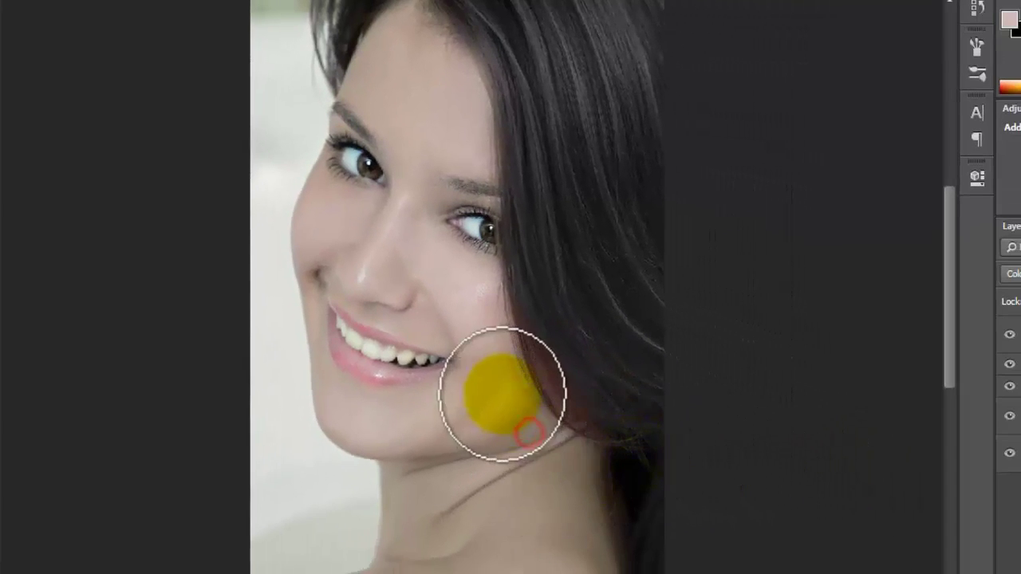
pyautogui.scroll(2, 483, 383)
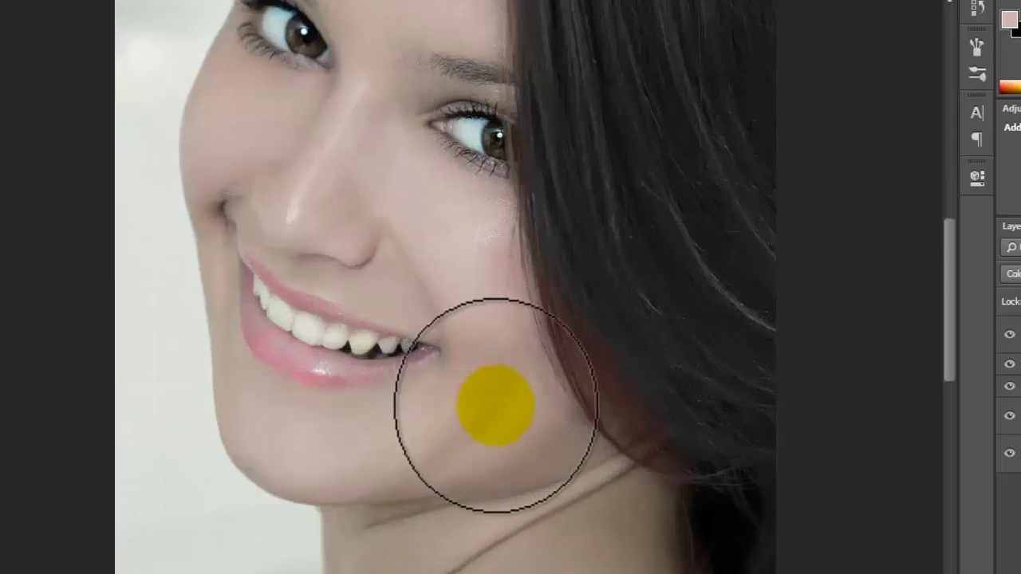
pyautogui.scroll(1, 495, 398)
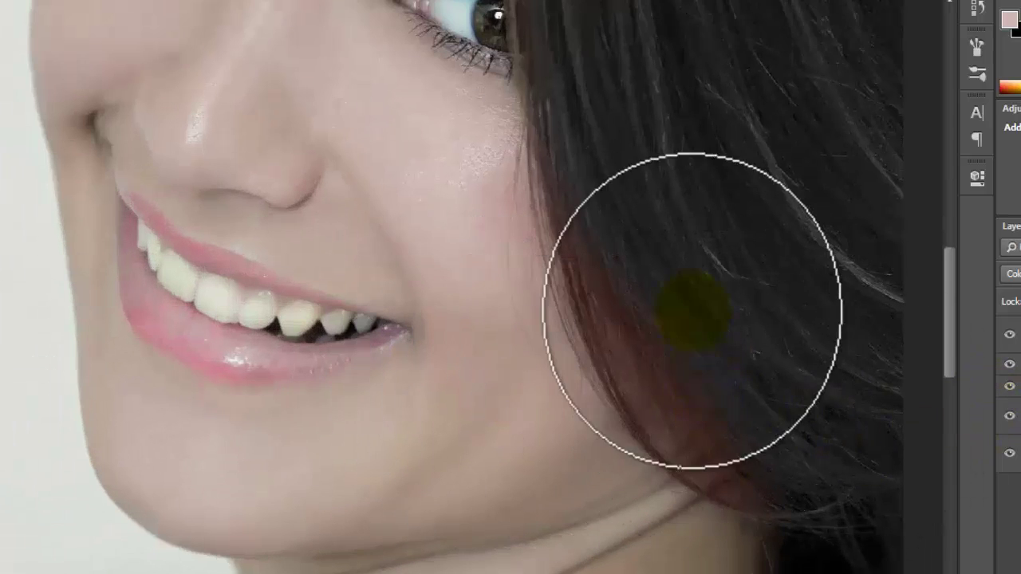
pyautogui.click(684, 279)
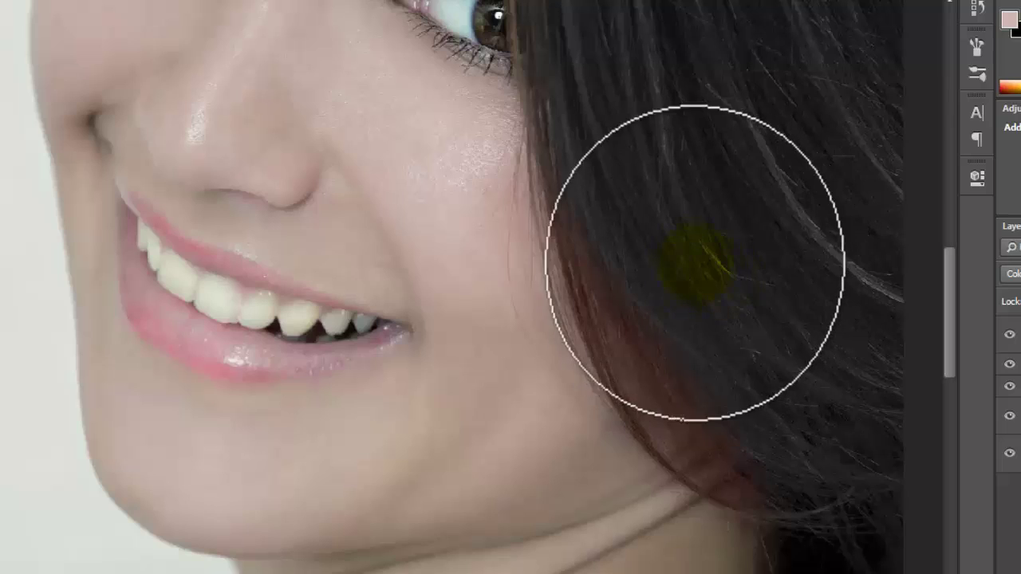
pyautogui.click(682, 251)
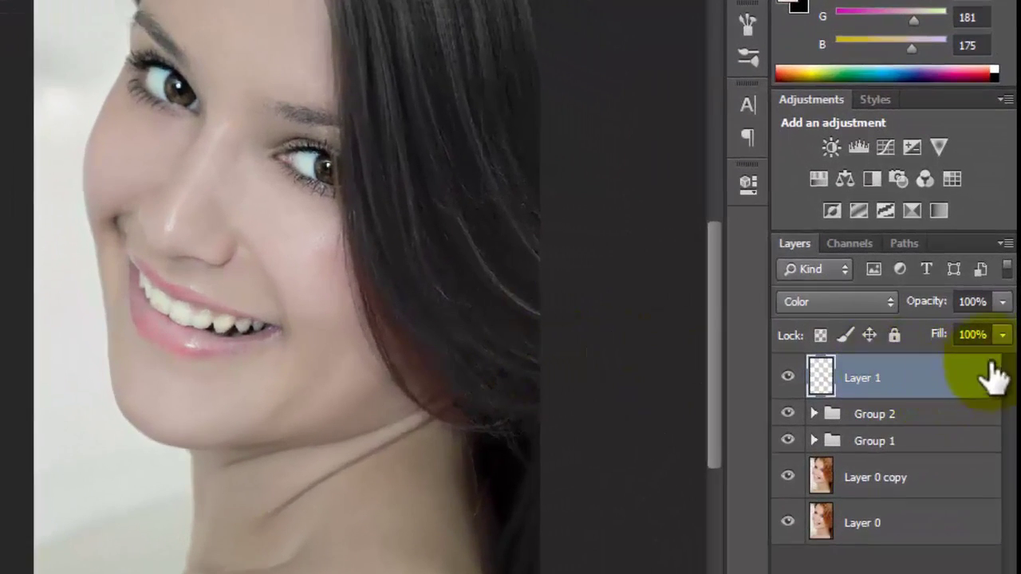
# Lower Layer 1's Fill to 55% and toggle Layer 1's visibility to compare before and after.
pyautogui.click(1004, 328)
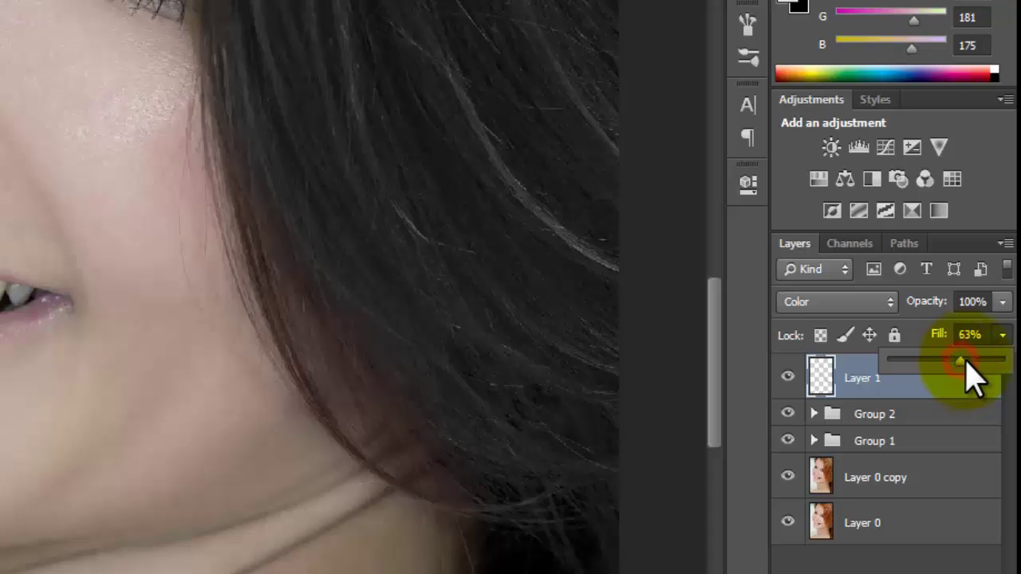
pyautogui.click(787, 378)
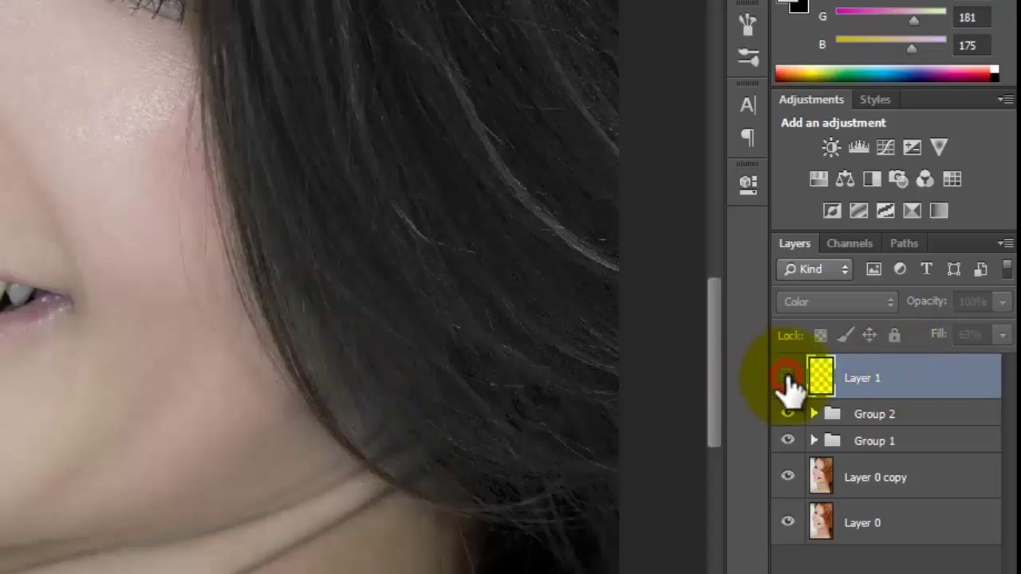
pyautogui.click(788, 378)
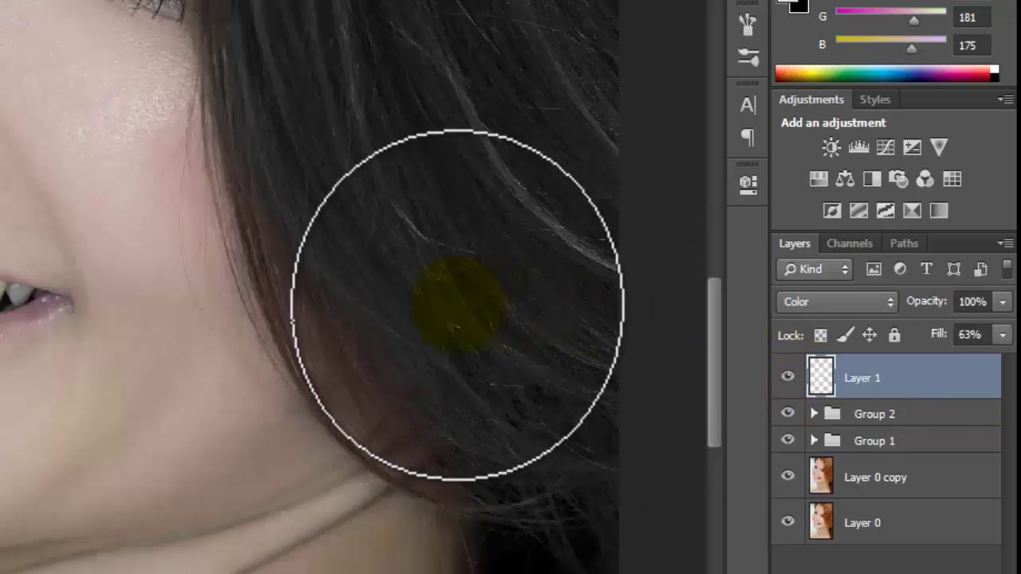
pyautogui.click(393, 253)
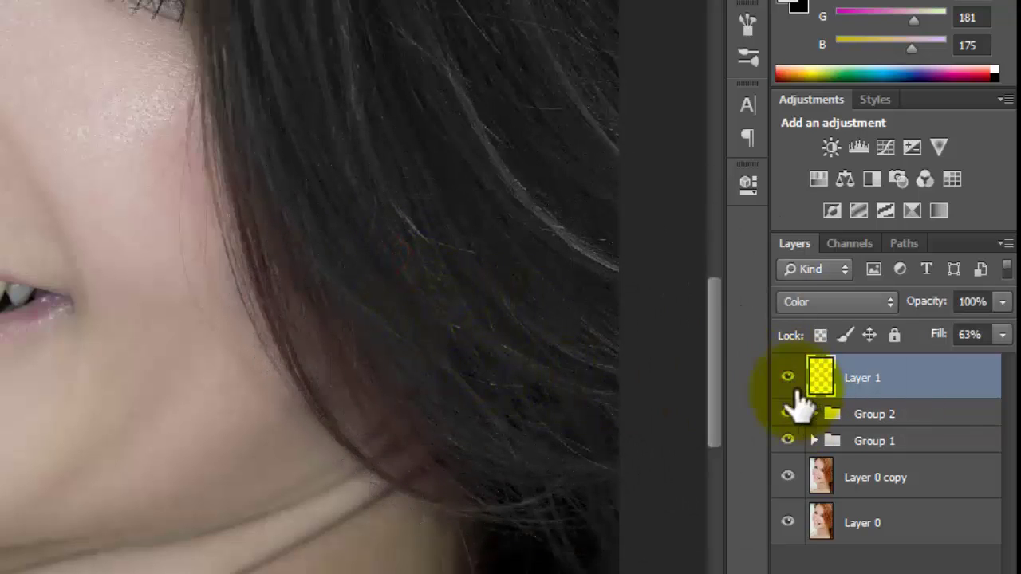
pyautogui.click(787, 378)
pyautogui.click(788, 379)
pyautogui.click(788, 379)
pyautogui.click(788, 379)
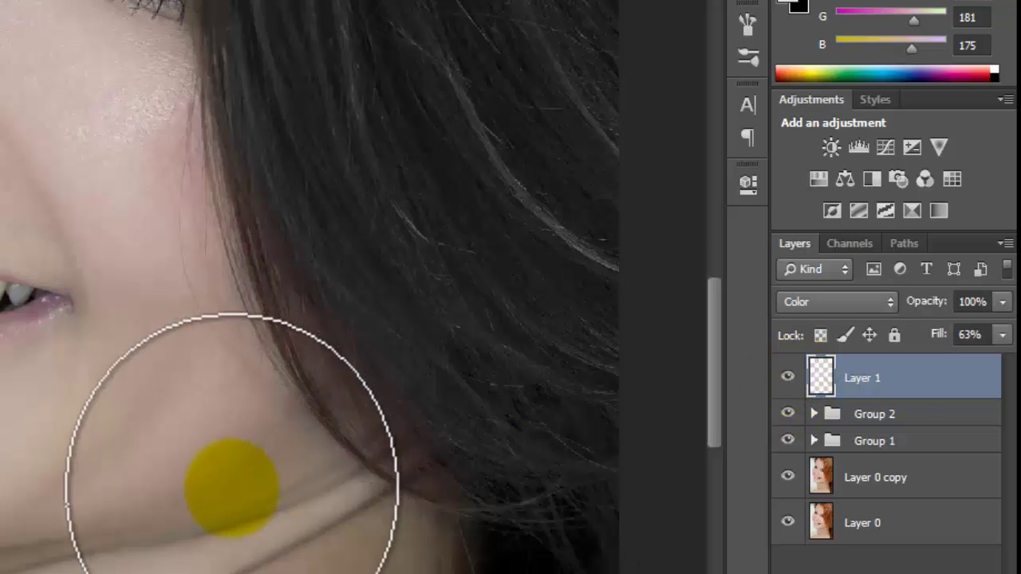
# Dab more colour onto the hair edge by the jaw with the Brush.
pyautogui.click(240, 471)
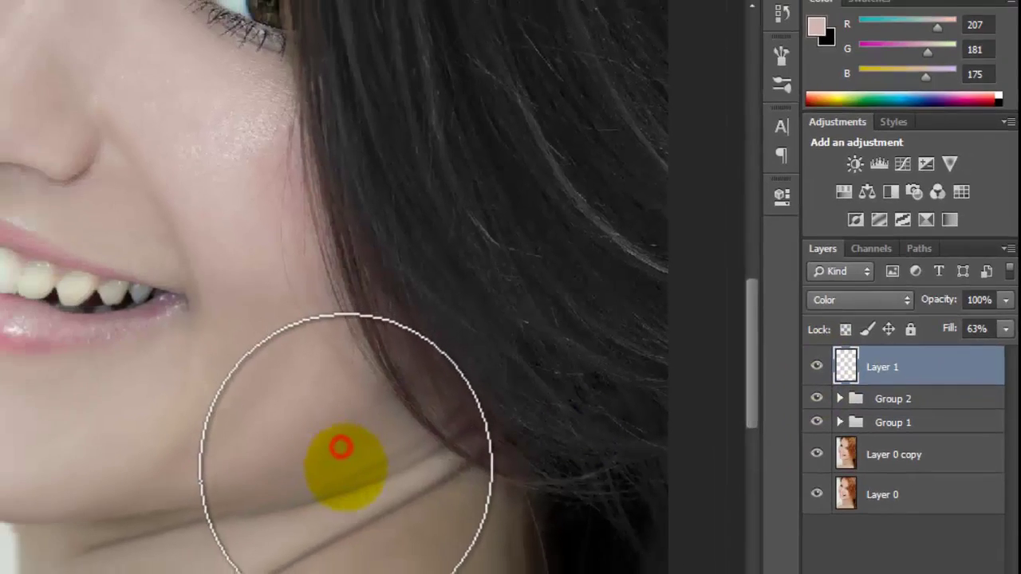
pyautogui.scroll(-2, 615, 381)
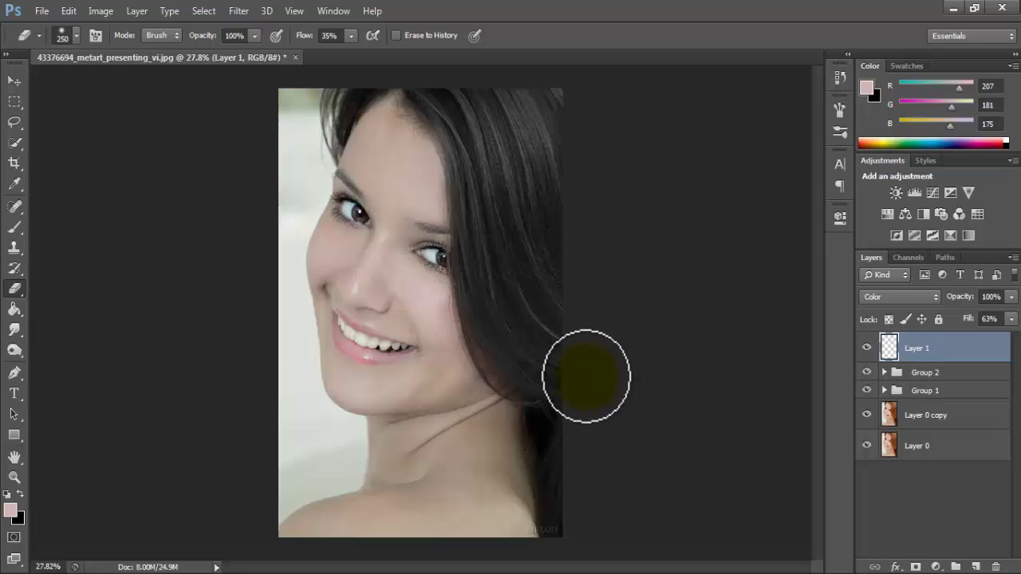
pyautogui.click(16, 226)
pyautogui.scroll(2, 484, 392)
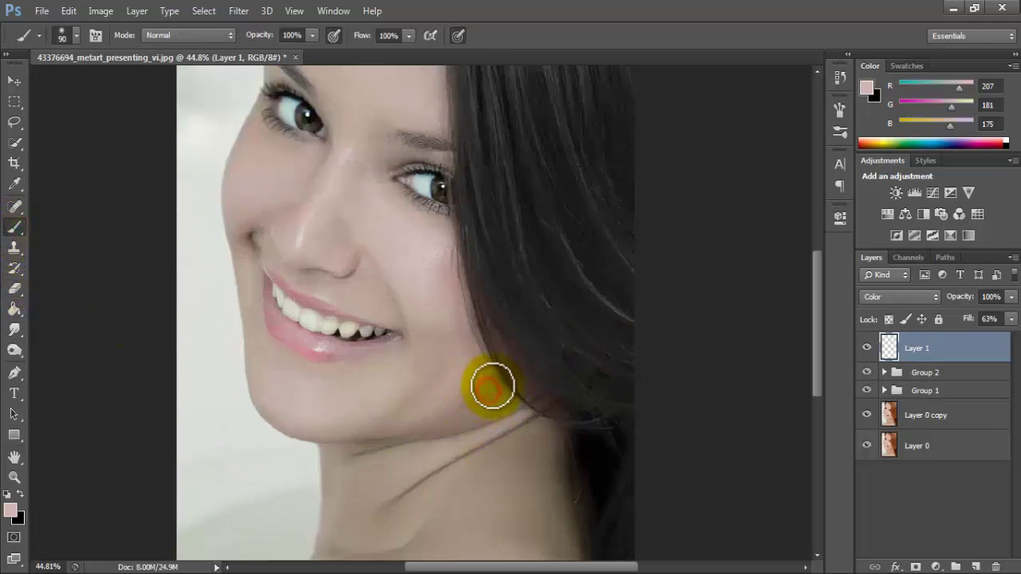
pyautogui.moveTo(492, 387); pyautogui.dragTo(498, 397)
pyautogui.scroll(3, 489, 386)
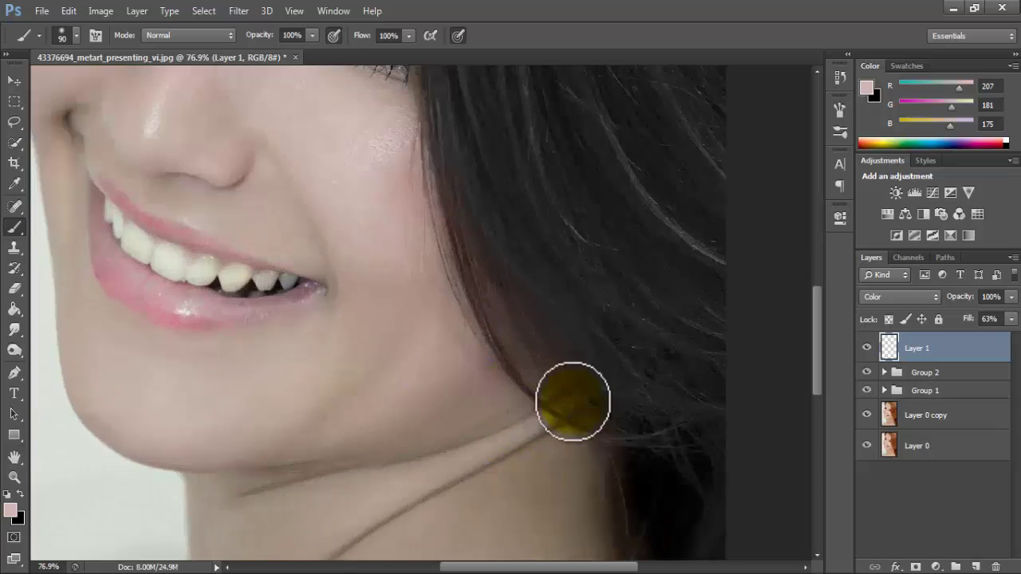
pyautogui.scroll(-3, 570, 331)
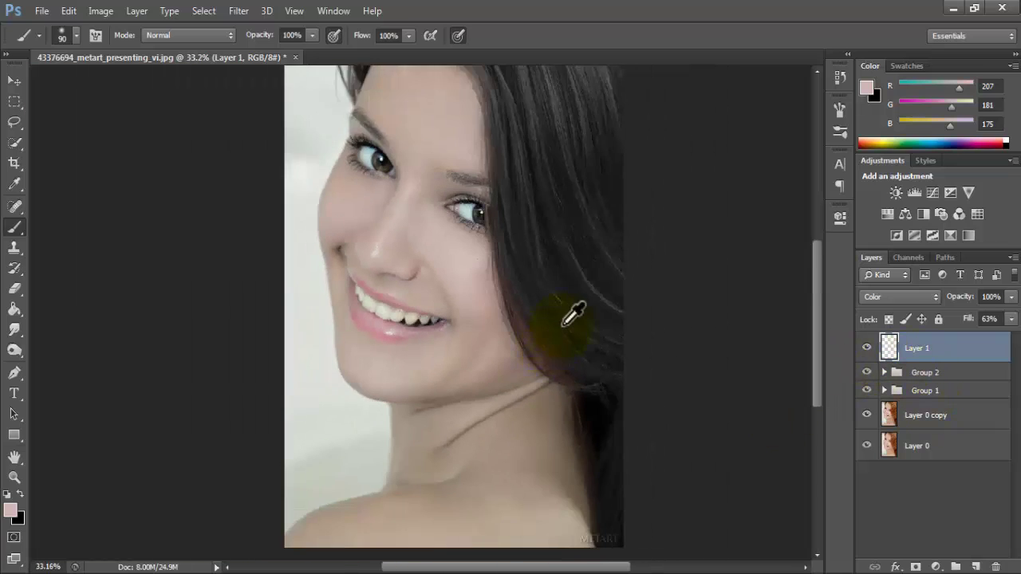
pyautogui.scroll(-2, 572, 315)
pyautogui.scroll(-2, 573, 315)
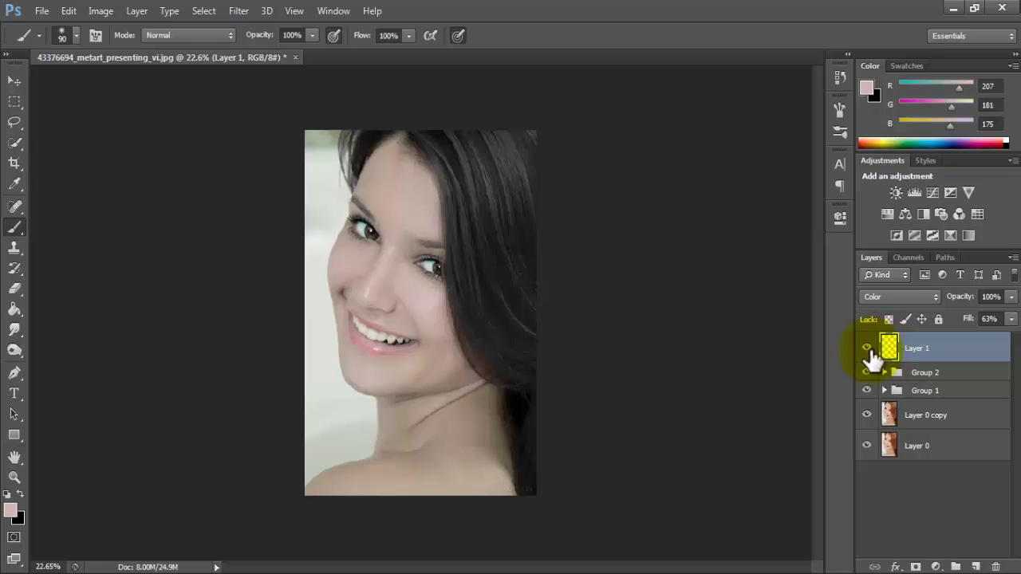
# Toggle Layer 1 again to compare the recolour, and zoom out to the whole portrait.
pyautogui.click(867, 349)
pyautogui.click(867, 348)
pyautogui.scroll(3, 603, 342)
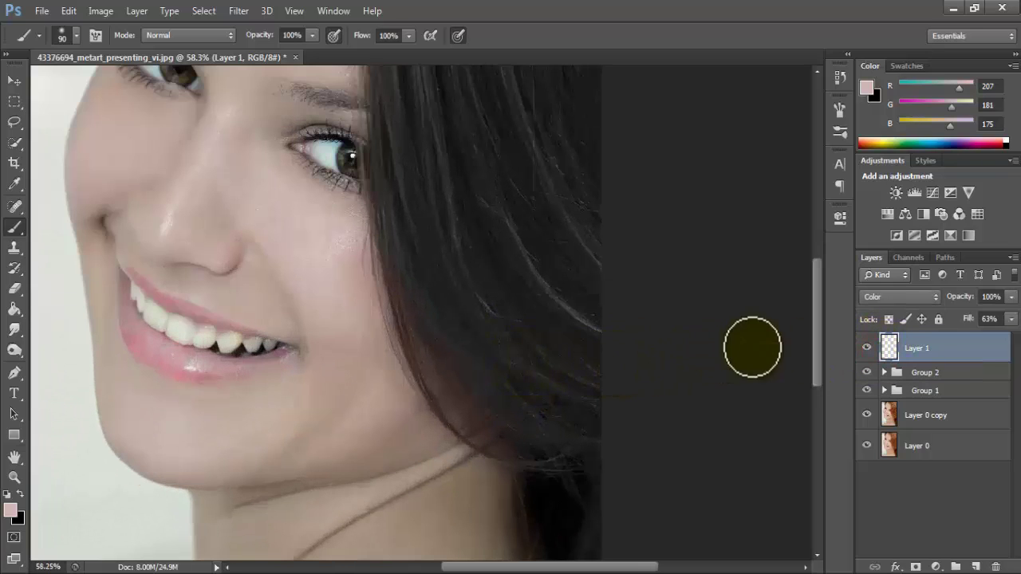
pyautogui.click(867, 348)
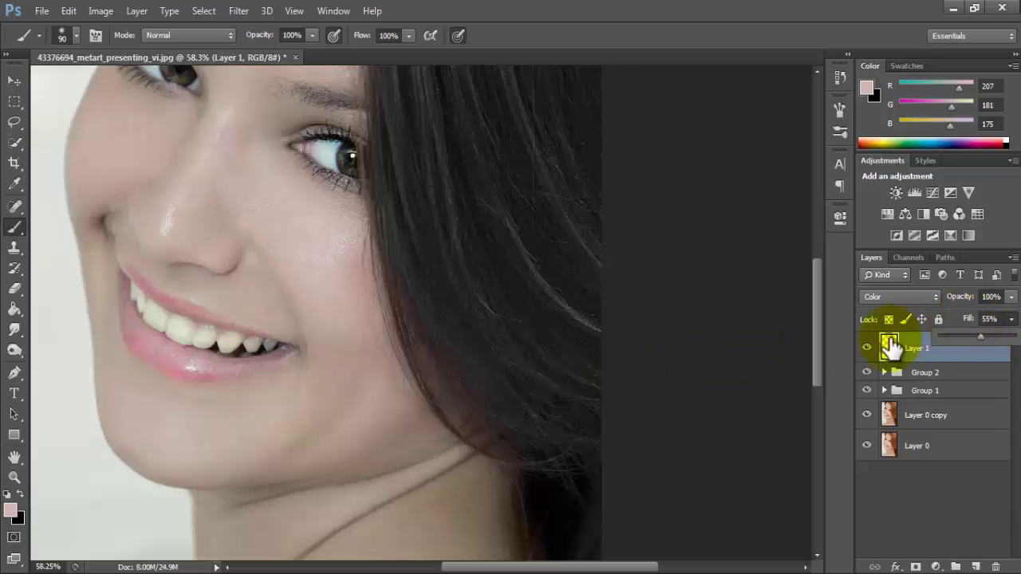
pyautogui.scroll(-3, 536, 331)
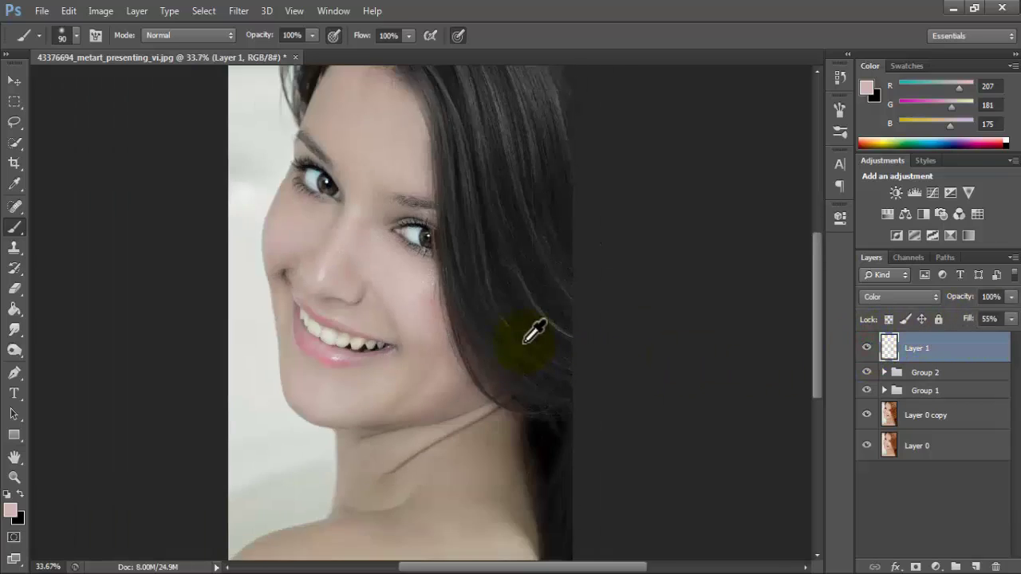
pyautogui.scroll(-2, 533, 333)
pyautogui.scroll(-1, 533, 333)
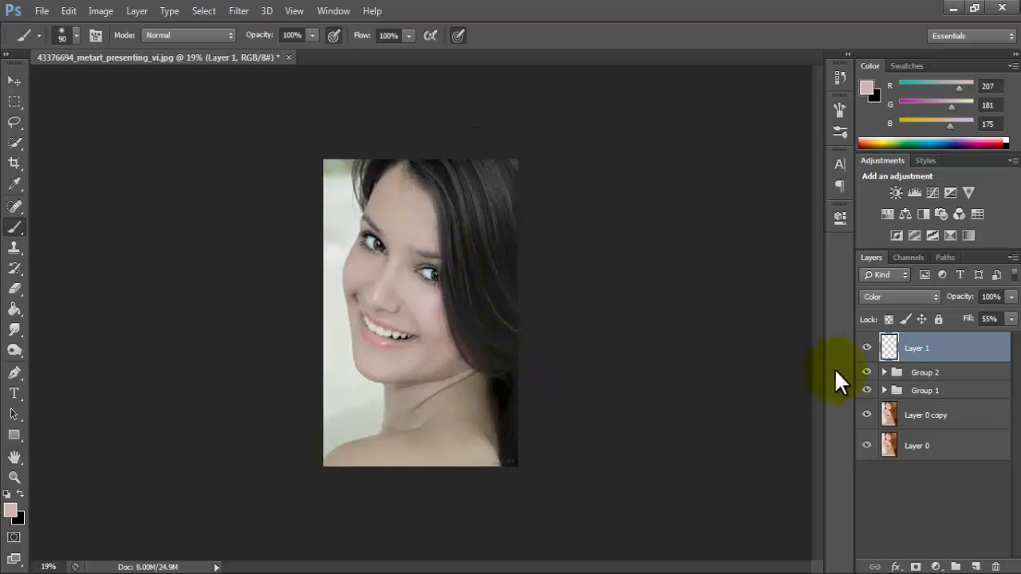
pyautogui.press('e')
pyautogui.hotkey('ctrl', '-')
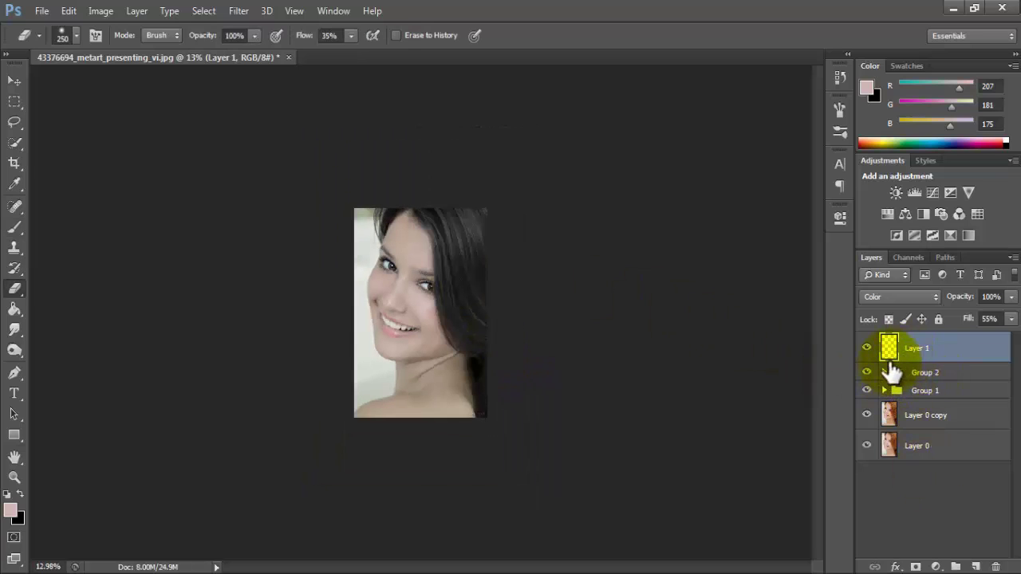
pyautogui.scroll(3, 477, 253)
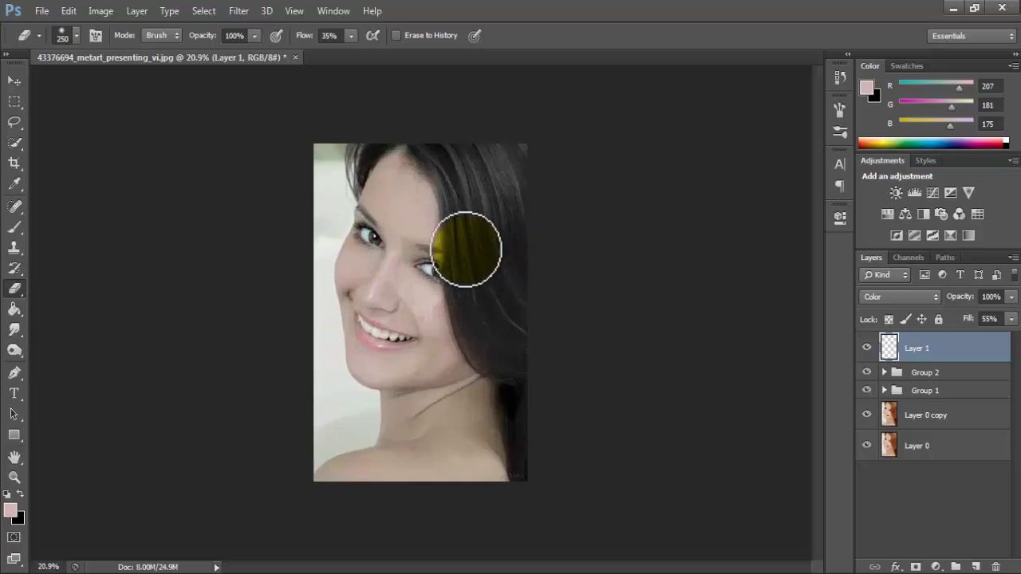
pyautogui.scroll(2, 465, 247)
# Expand Group 2 and review the Curves 1 adjustment's settings in Properties.
pyautogui.click(866, 373)
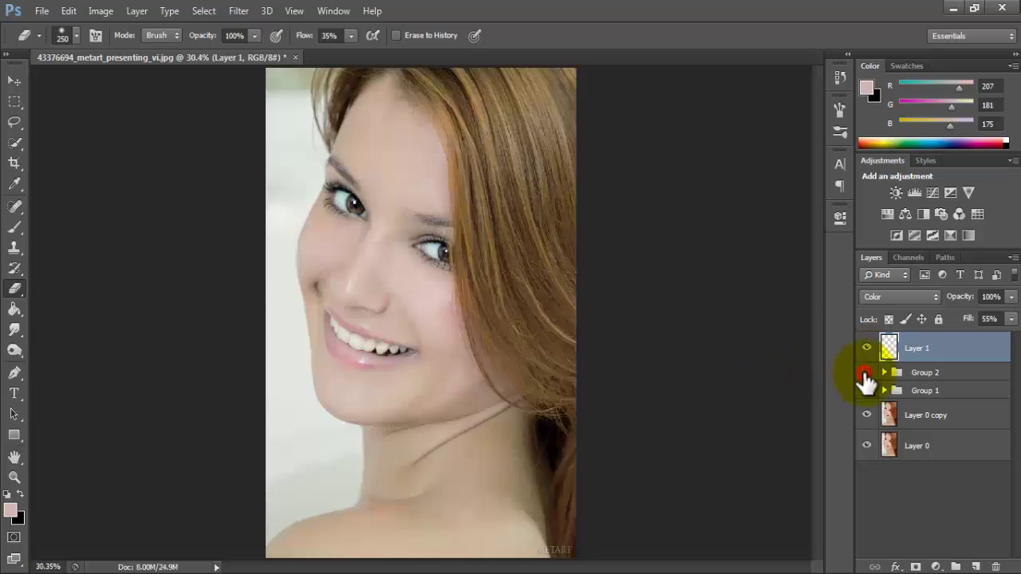
pyautogui.click(866, 373)
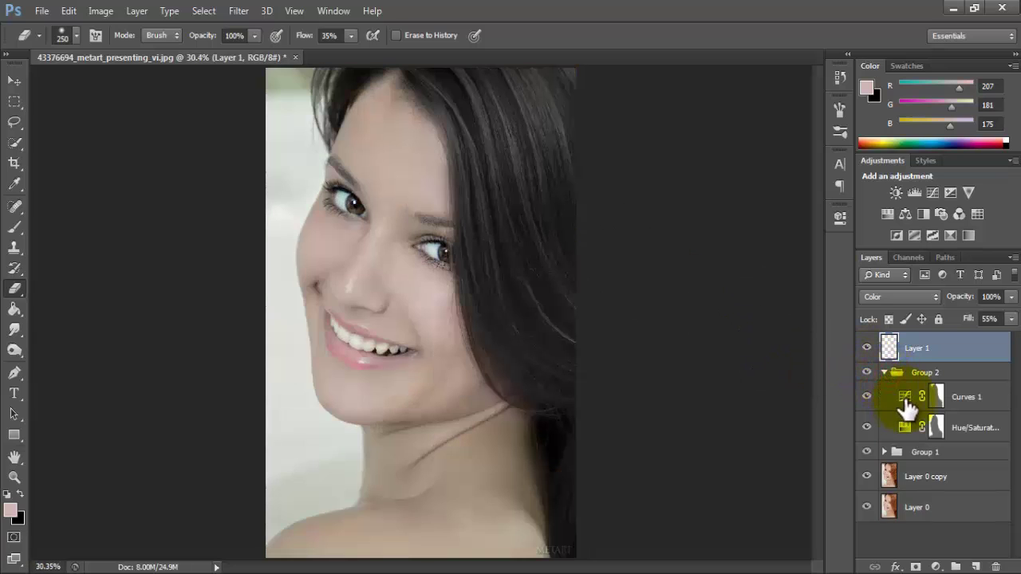
pyautogui.click(891, 396)
pyautogui.doubleClick(904, 397)
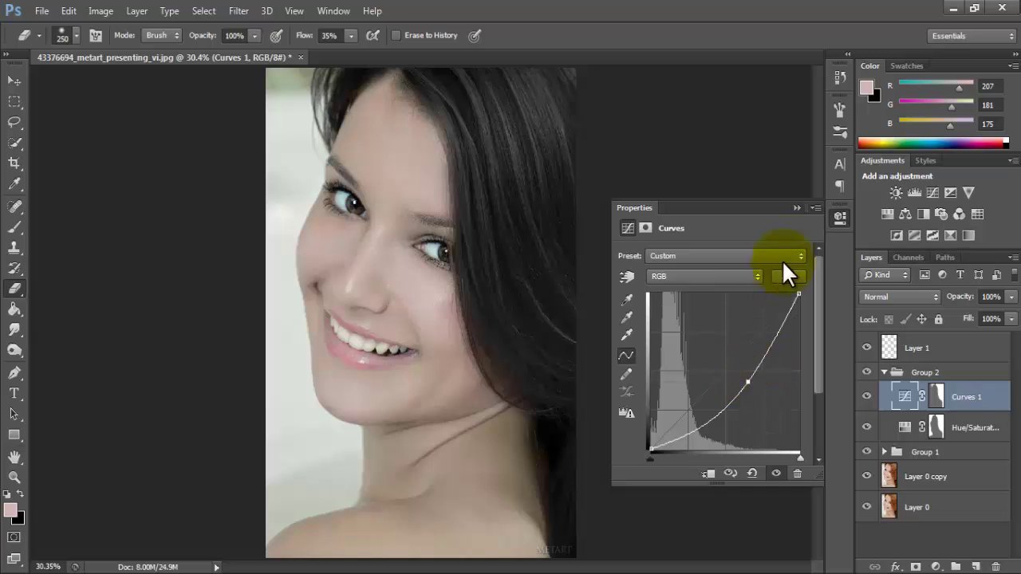
pyautogui.click(797, 209)
# Toggle Curves 1's visibility to check its effect on the hair.
pyautogui.scroll(-3, 689, 235)
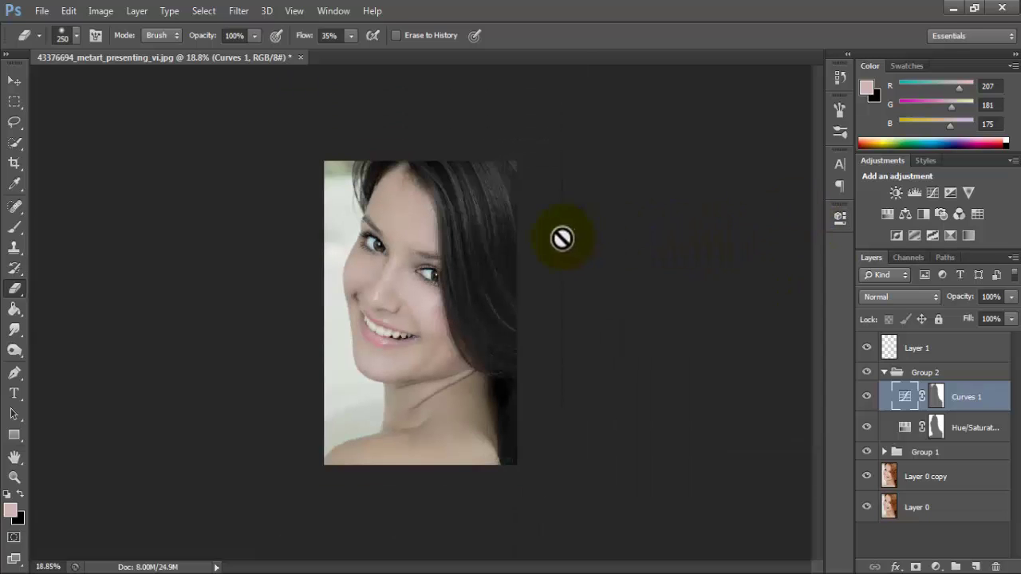
pyautogui.scroll(3, 511, 327)
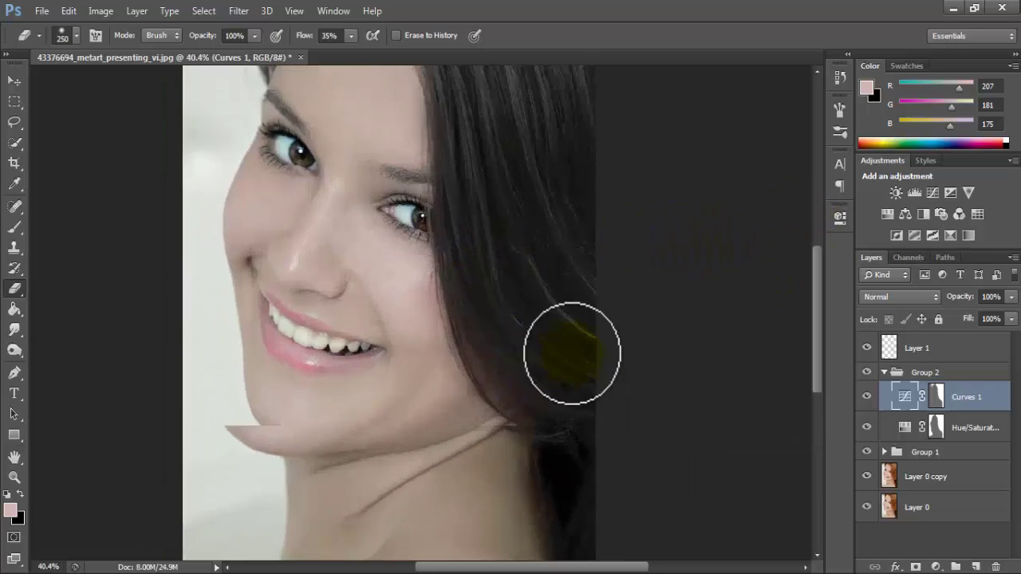
pyautogui.scroll(-4, 571, 349)
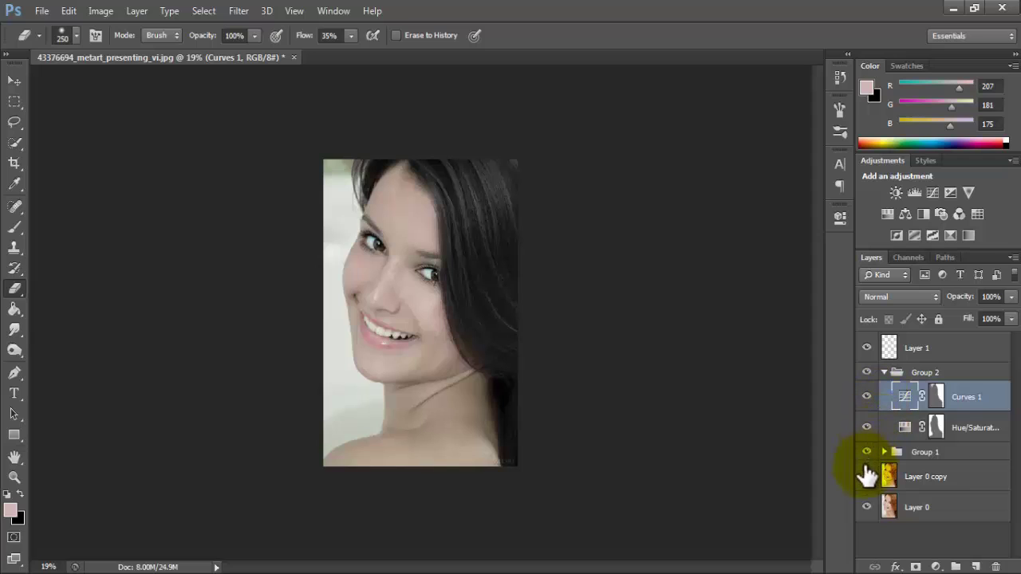
pyautogui.click(866, 396)
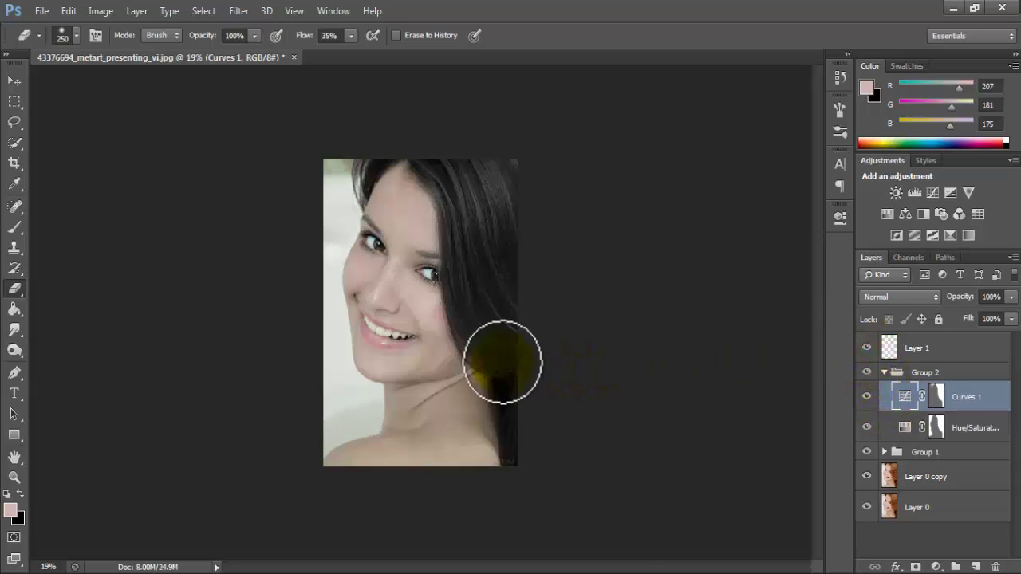
pyautogui.scroll(3, 501, 362)
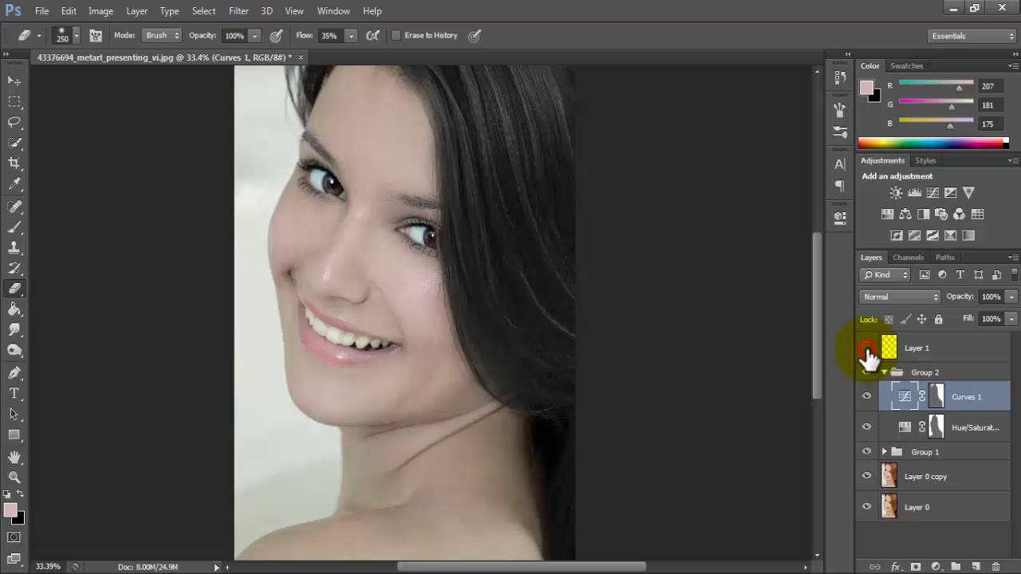
# Select Layer 1, Group 2, Group 1 and Layer 0 copy, merge them with Ctrl+E, and compare against the original.
pyautogui.hotkey('ctrl', '-')
pyautogui.hotkey('ctrl', '-')
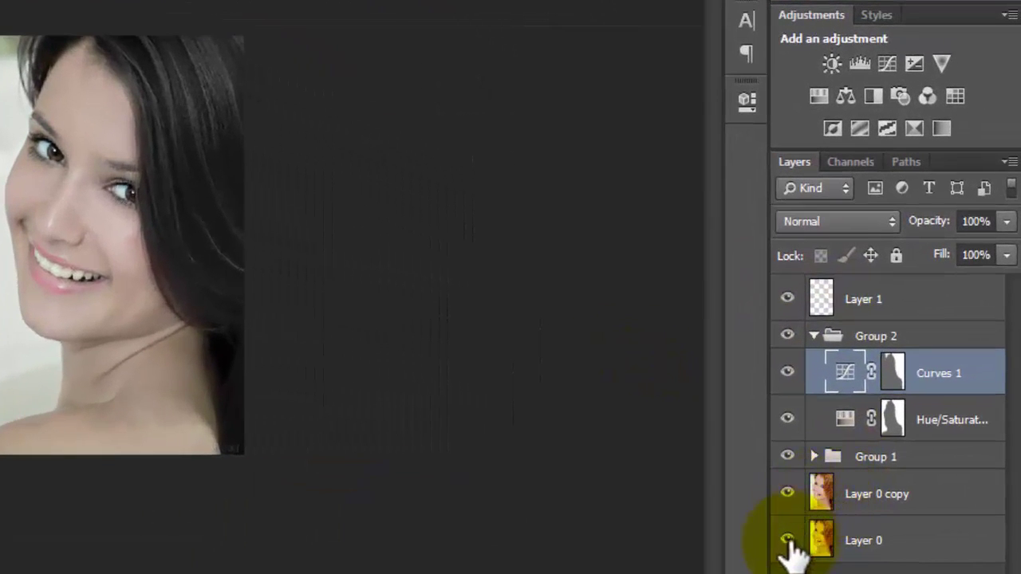
pyautogui.click(822, 303)
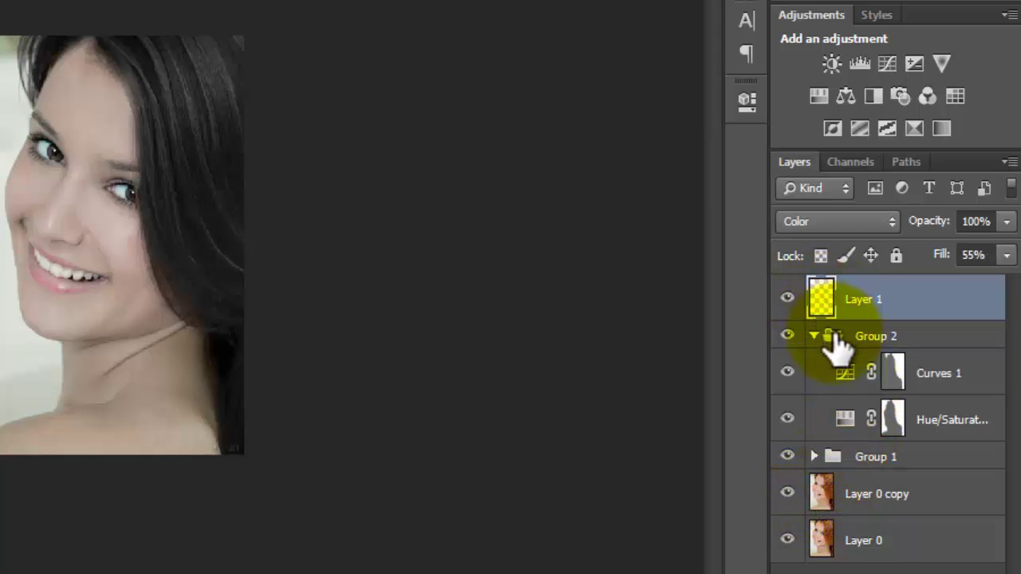
pyautogui.keyDown('shift'); pyautogui.click(833, 336); pyautogui.keyUp('shift')
pyautogui.click(814, 336)
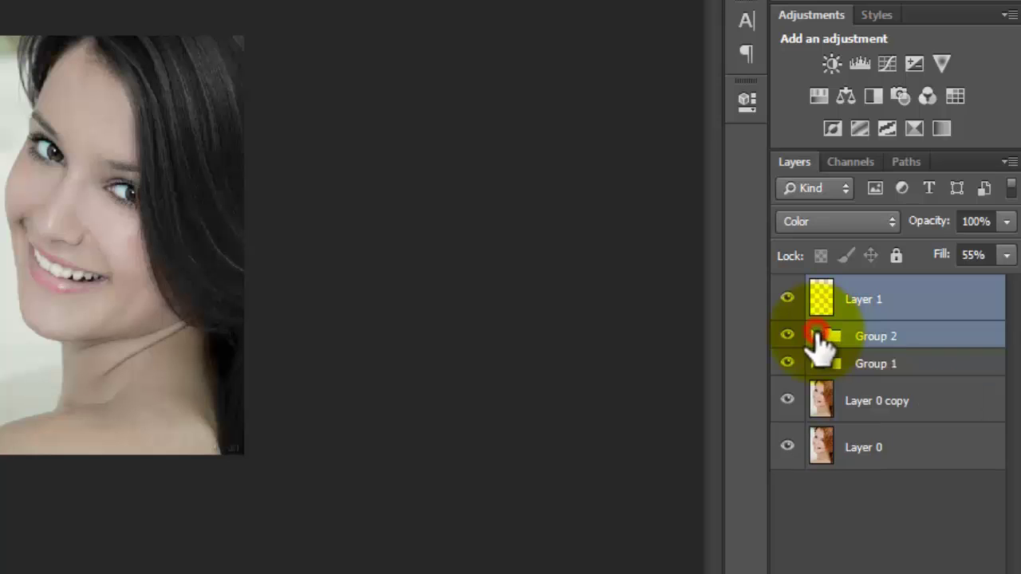
pyautogui.keyDown('shift'); pyautogui.click(826, 361); pyautogui.keyUp('shift')
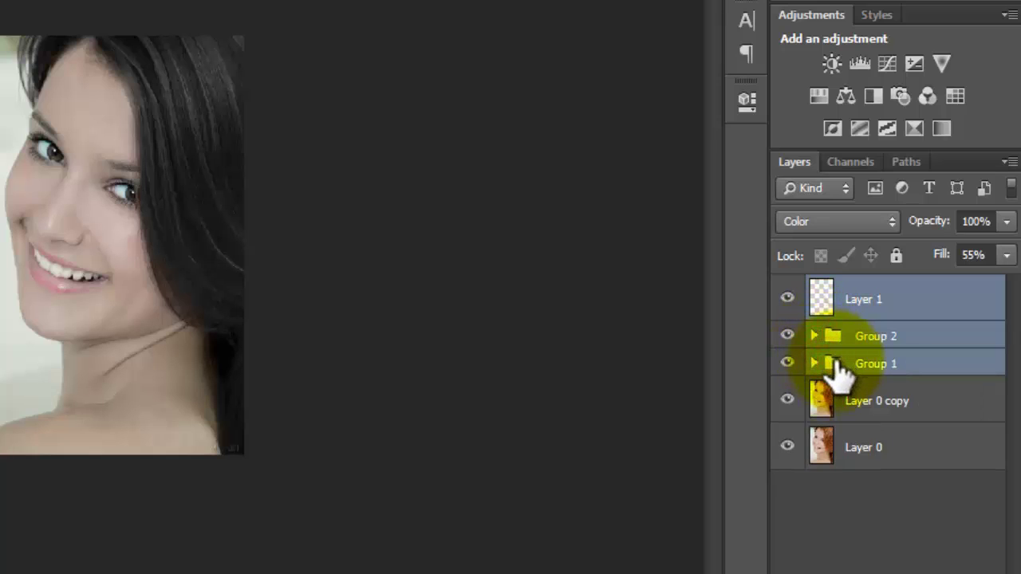
pyautogui.keyDown('shift'); pyautogui.click(824, 399); pyautogui.keyUp('shift')
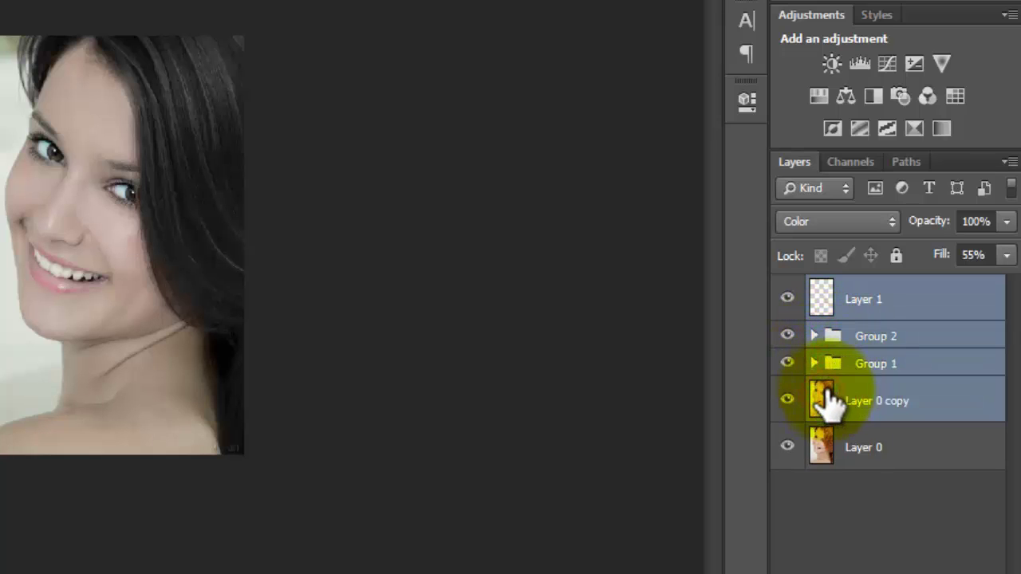
pyautogui.hotkey('ctrl', 'e')
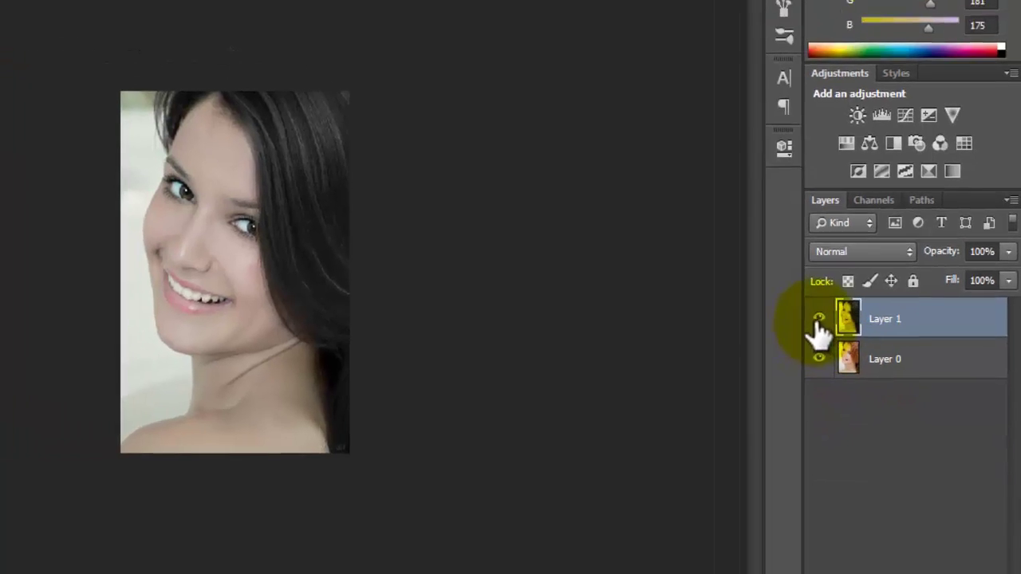
pyautogui.click(866, 349)
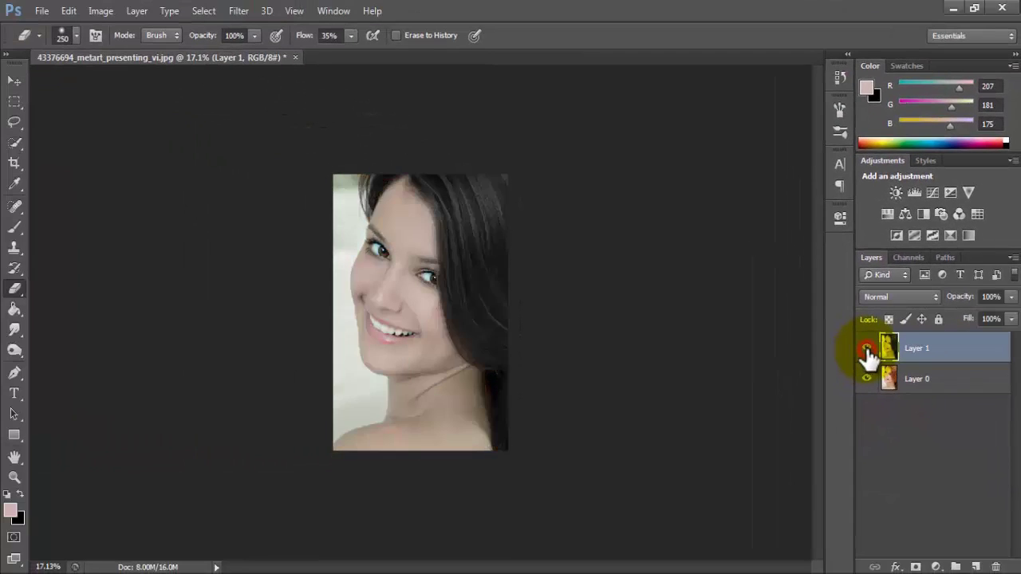
pyautogui.click(866, 348)
pyautogui.hotkey('ctrl', '0')
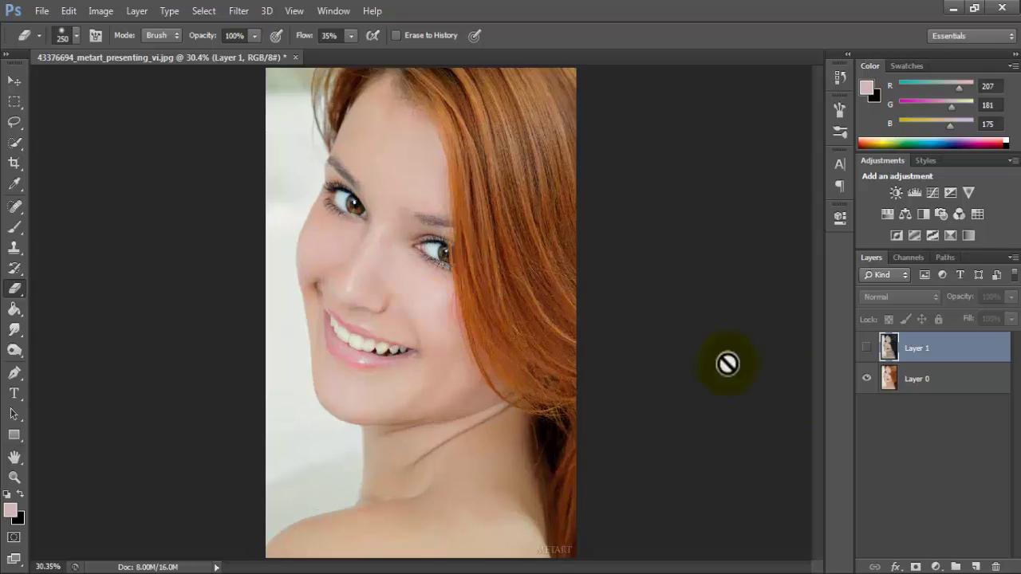
pyautogui.click(868, 348)
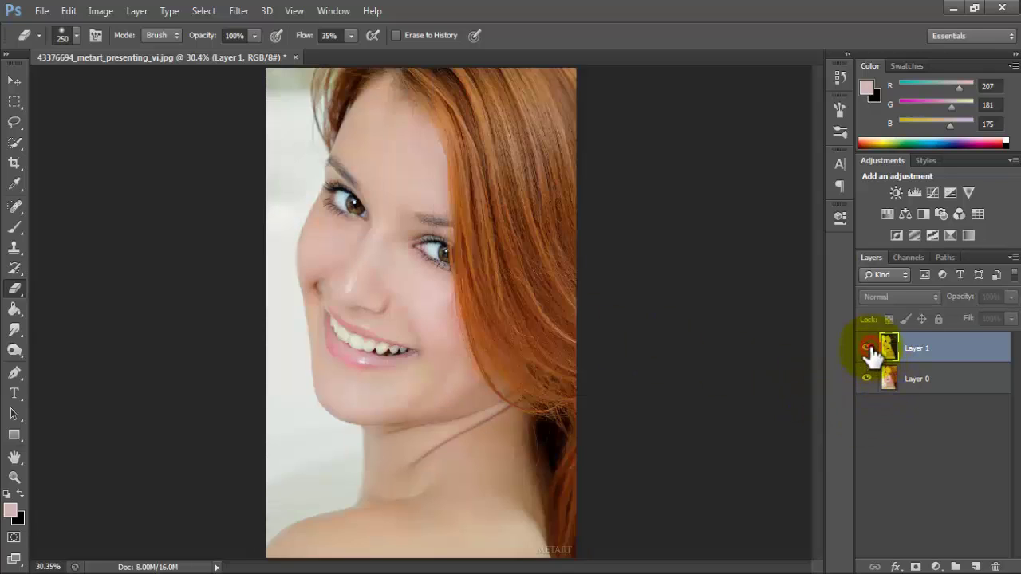
pyautogui.click(867, 348)
pyautogui.click(868, 349)
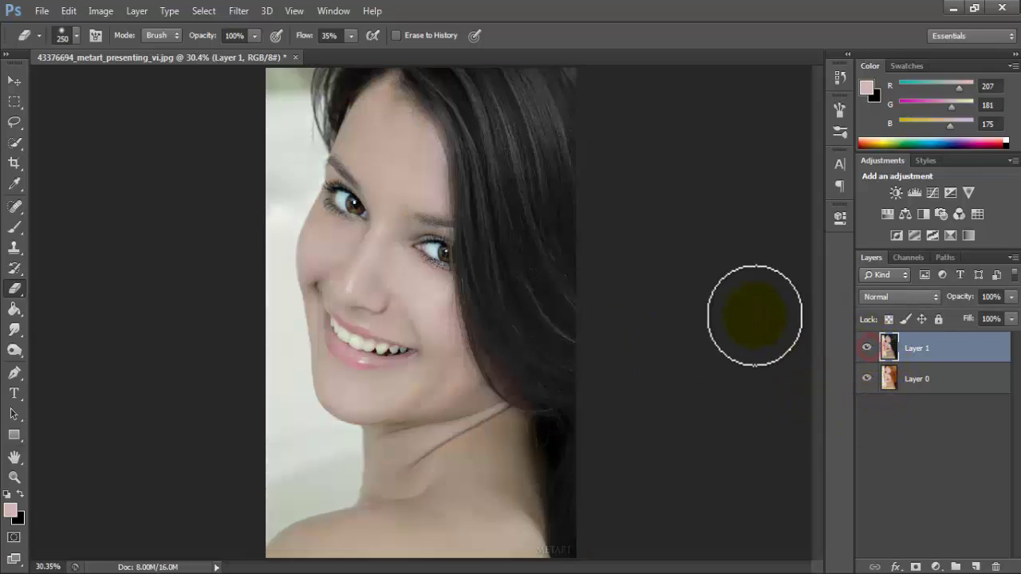
pyautogui.scroll(1, 293, 92)
pyautogui.scroll(2, 294, 91)
pyautogui.scroll(2, 284, 136)
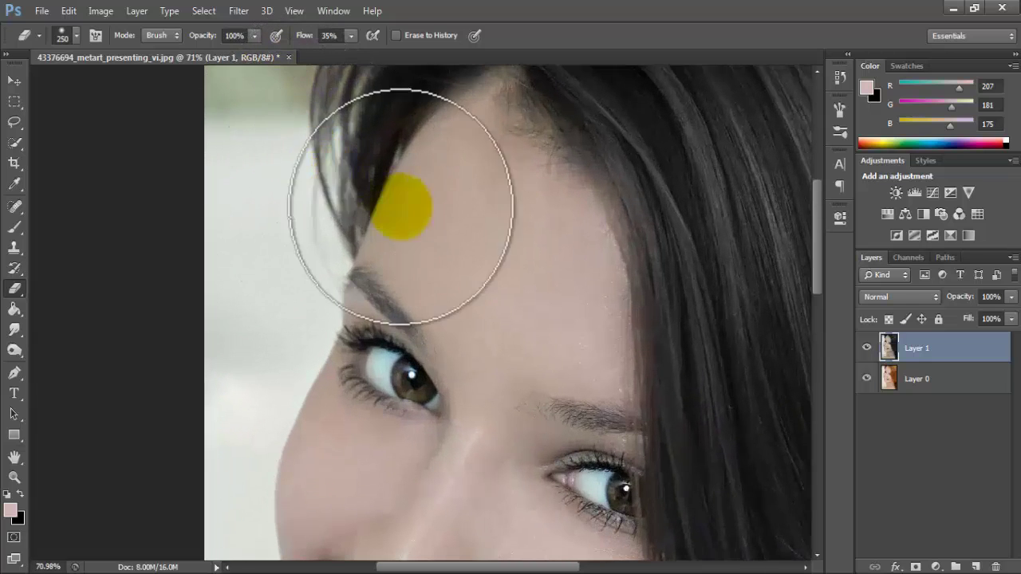
pyautogui.click(868, 349)
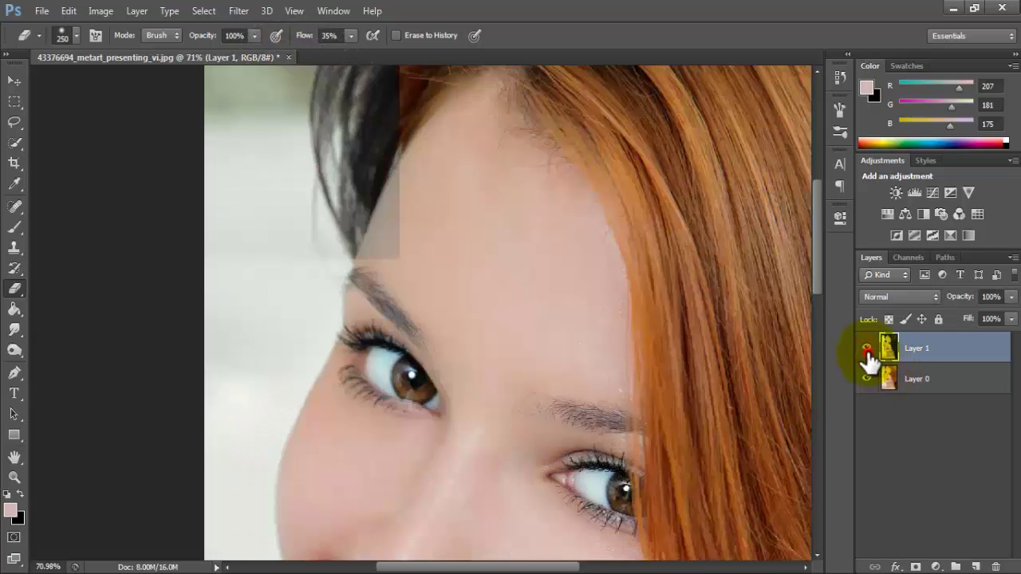
pyautogui.click(868, 349)
pyautogui.click(867, 351)
pyautogui.scroll(-3, 741, 330)
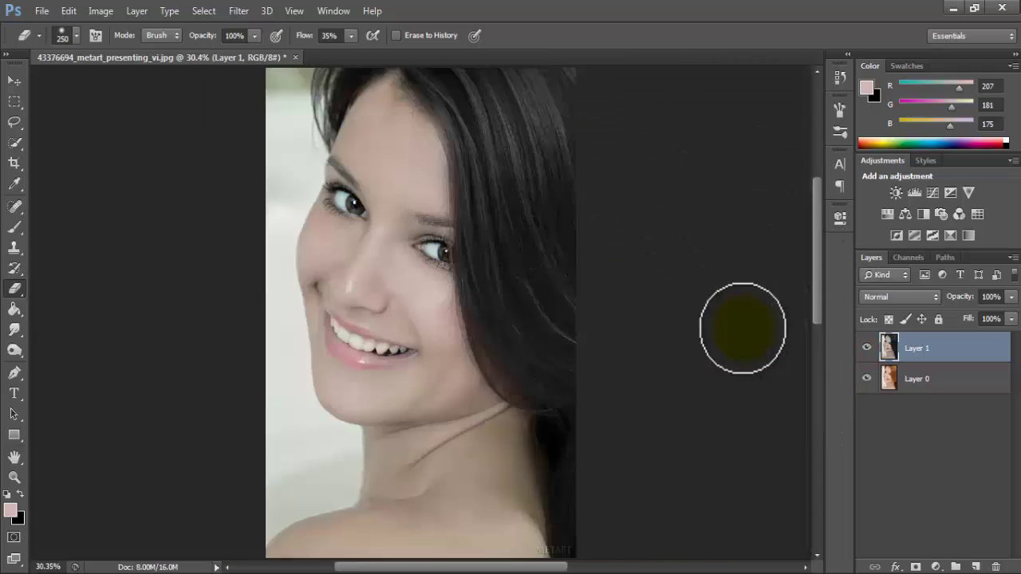
pyautogui.scroll(2, 536, 361)
pyautogui.scroll(1, 536, 361)
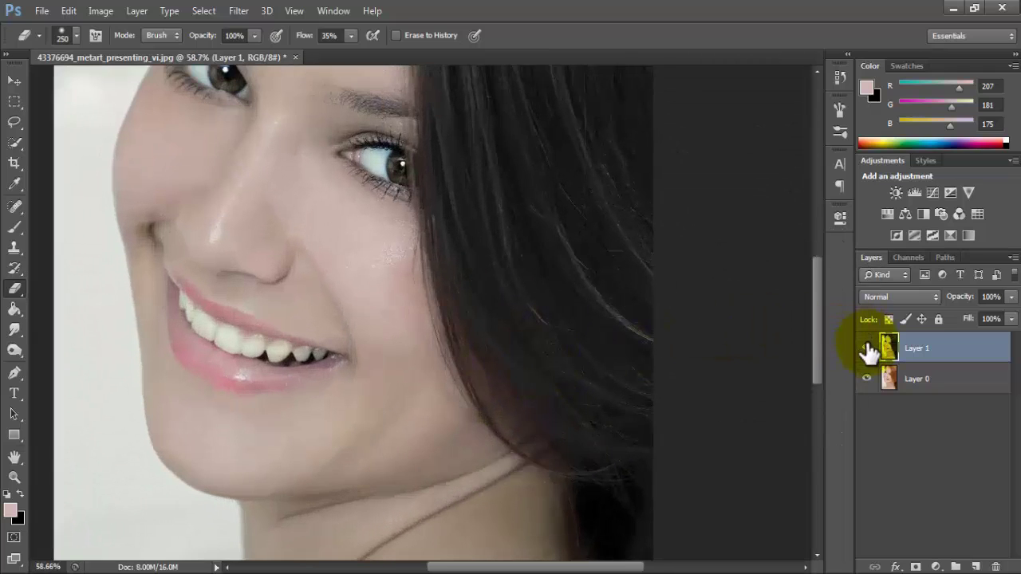
pyautogui.click(868, 348)
pyautogui.click(868, 349)
pyautogui.click(867, 348)
pyautogui.scroll(-2, 718, 335)
pyautogui.scroll(-1, 677, 324)
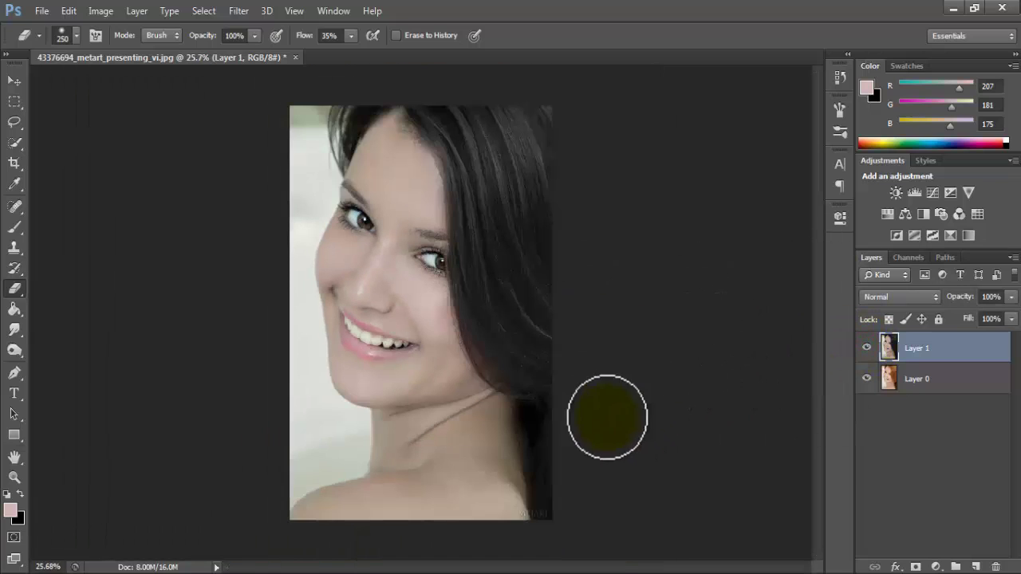
pyautogui.scroll(3, 300, 48)
pyautogui.scroll(1, 694, 296)
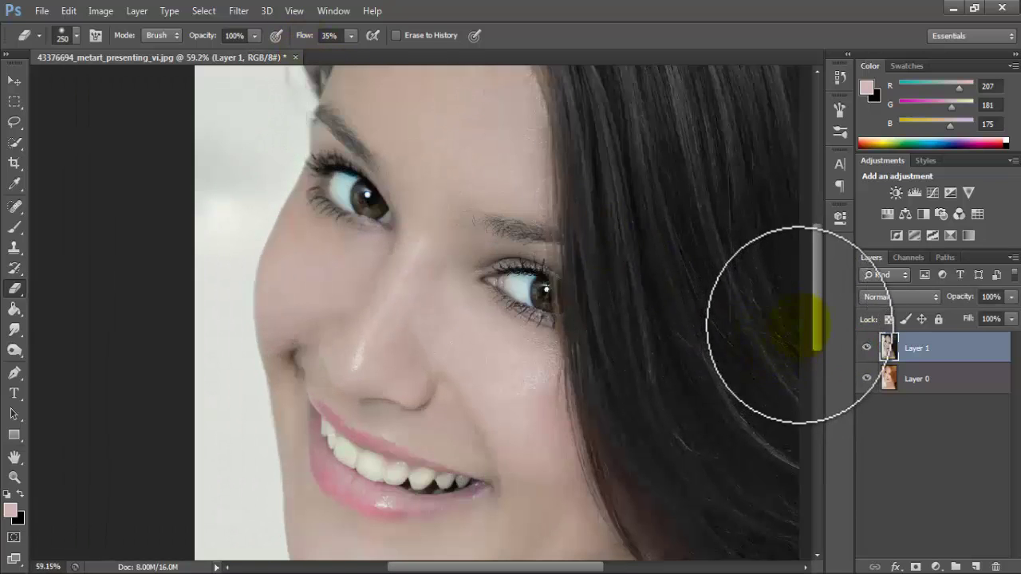
pyautogui.scroll(3, 702, 278)
pyautogui.scroll(2, 724, 330)
pyautogui.scroll(1, 742, 363)
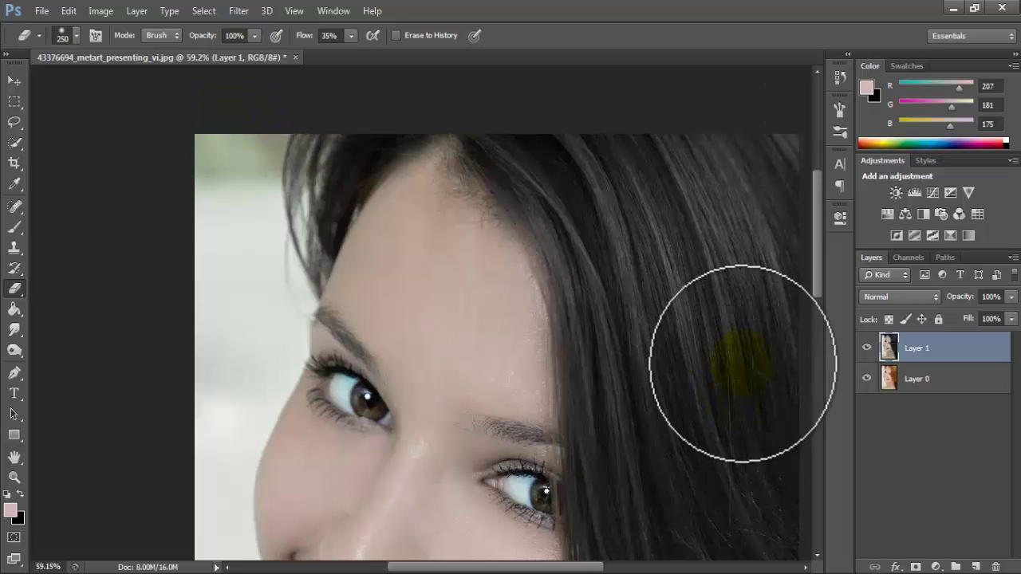
pyautogui.scroll(-2, 468, 342)
pyautogui.scroll(-2, 394, 247)
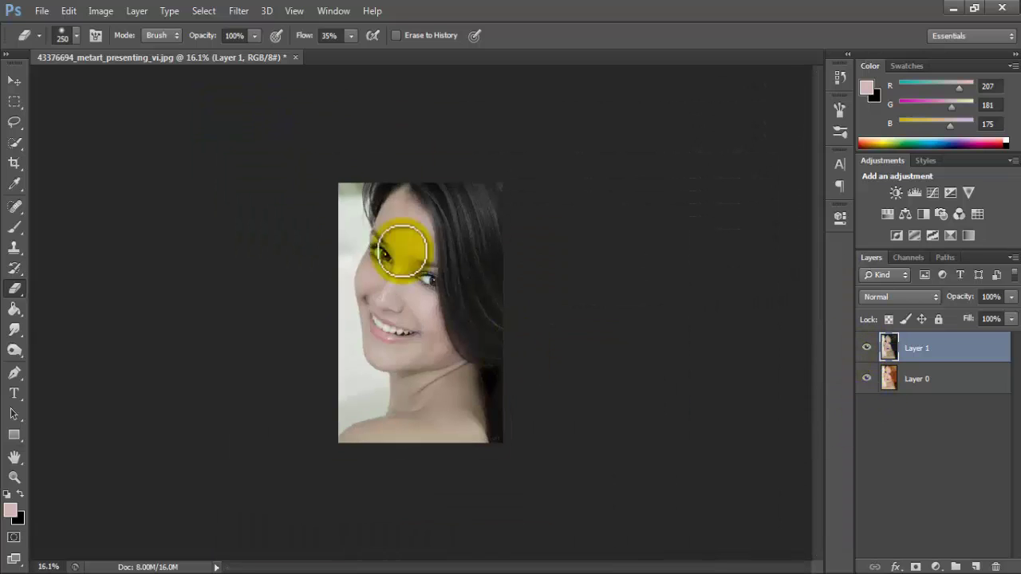
pyautogui.scroll(2, 343, 104)
pyautogui.scroll(2, 339, 88)
pyautogui.scroll(2, 376, 103)
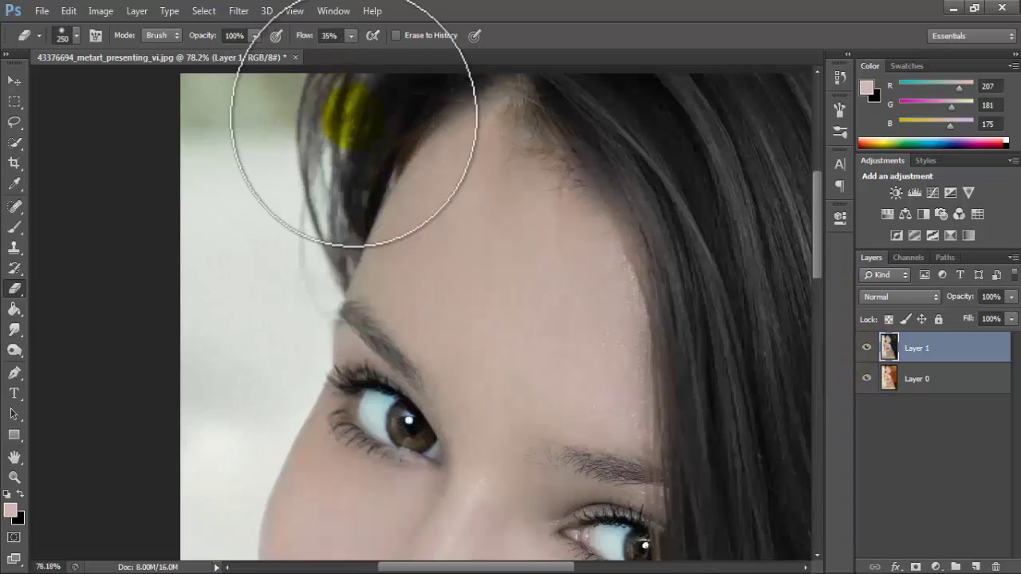
pyautogui.click(867, 349)
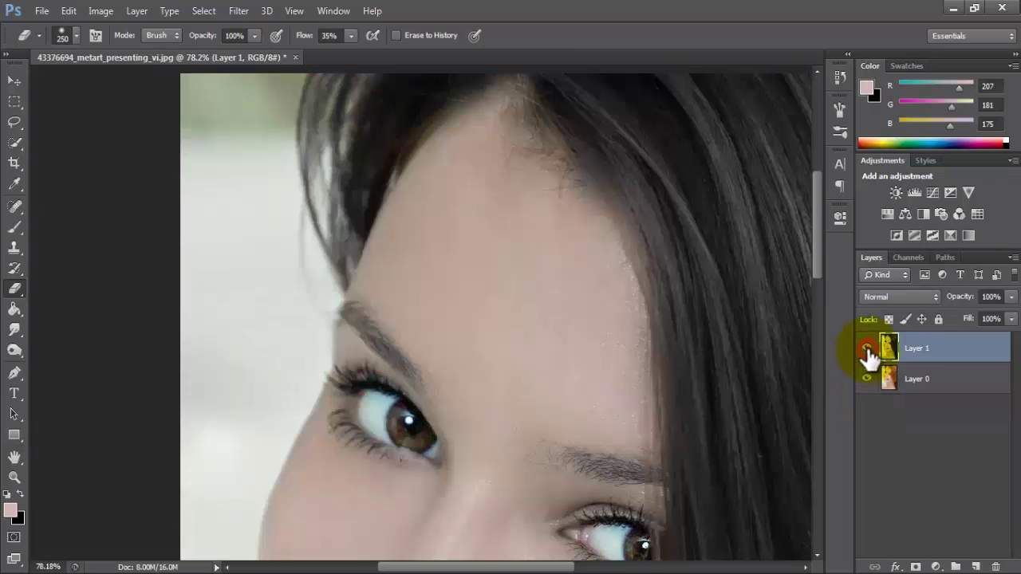
pyautogui.click(866, 349)
pyautogui.click(867, 349)
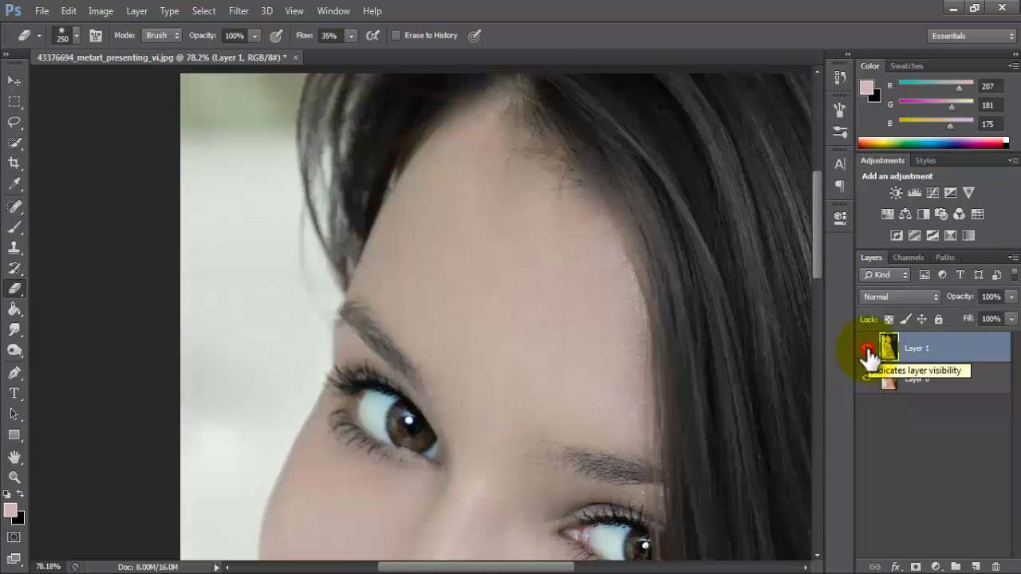
pyautogui.click(867, 349)
pyautogui.click(867, 349)
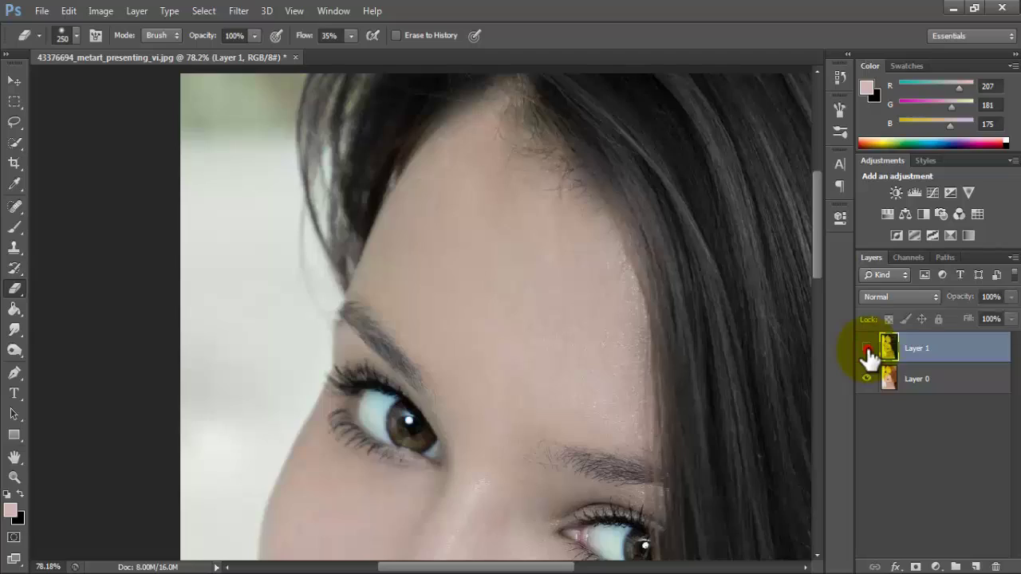
pyautogui.click(867, 348)
pyautogui.click(867, 348)
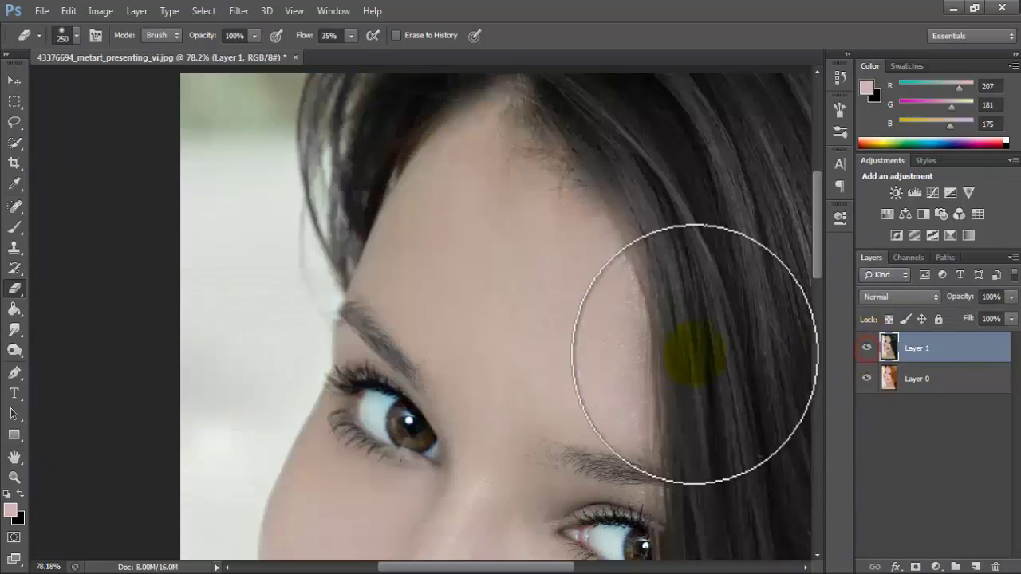